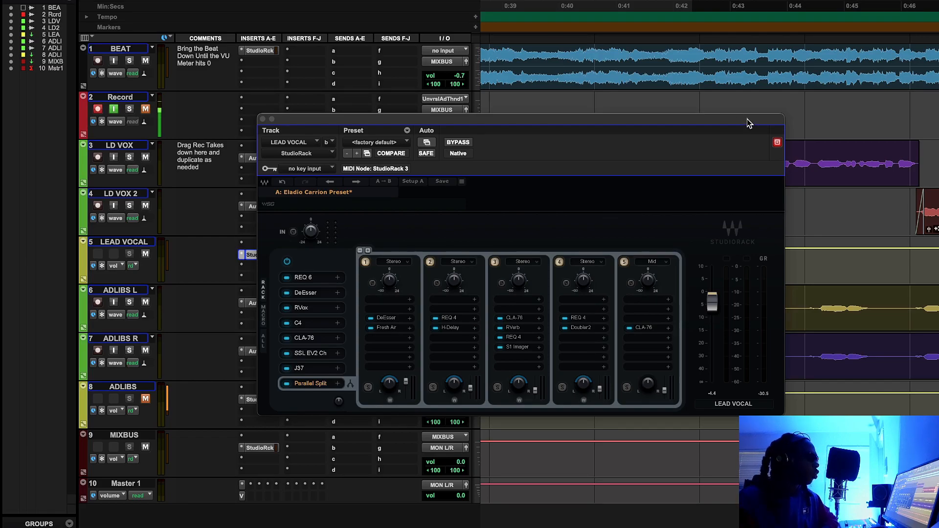
# Close the LEAD VOCAL StudioRack window and play the song from about 0:42 with the vocal and ad-lib clips in view
pyautogui.click(262, 119)
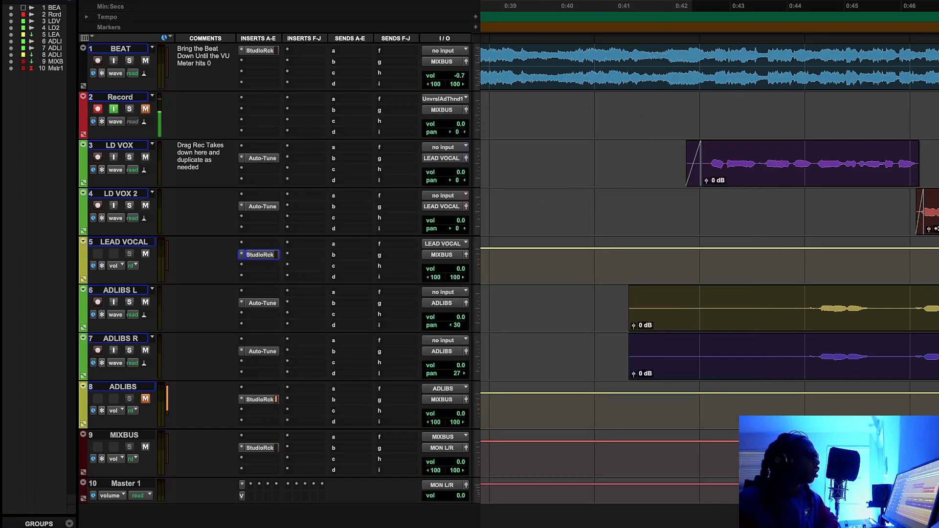
pyautogui.press('space')
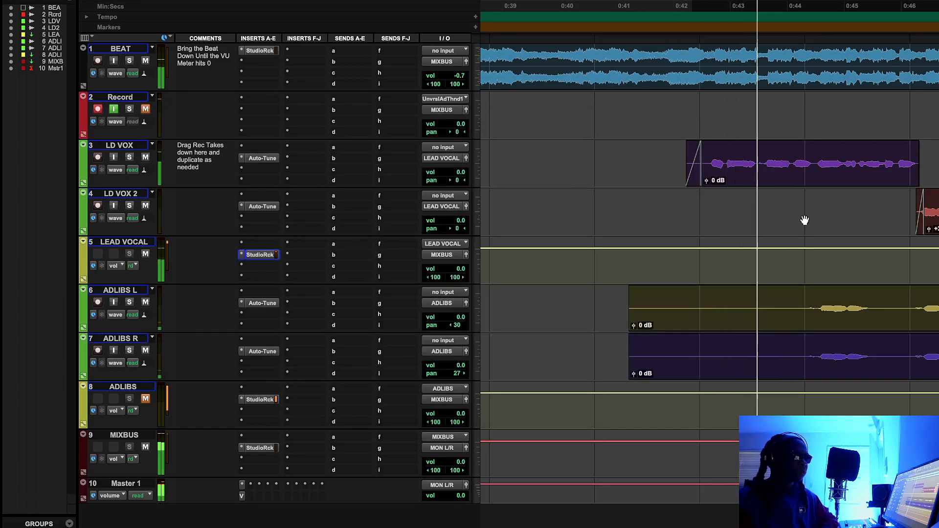
pyautogui.press('r')
pyautogui.press('r')
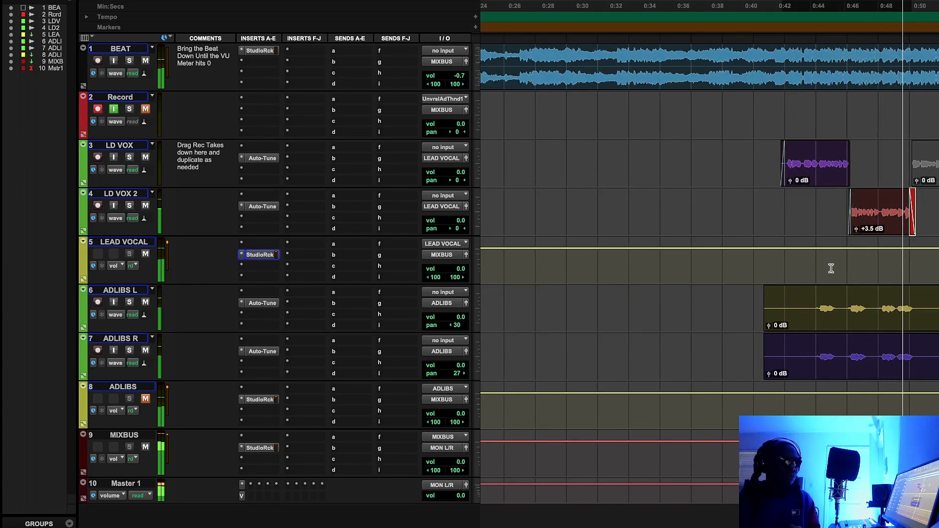
pyautogui.press('space')
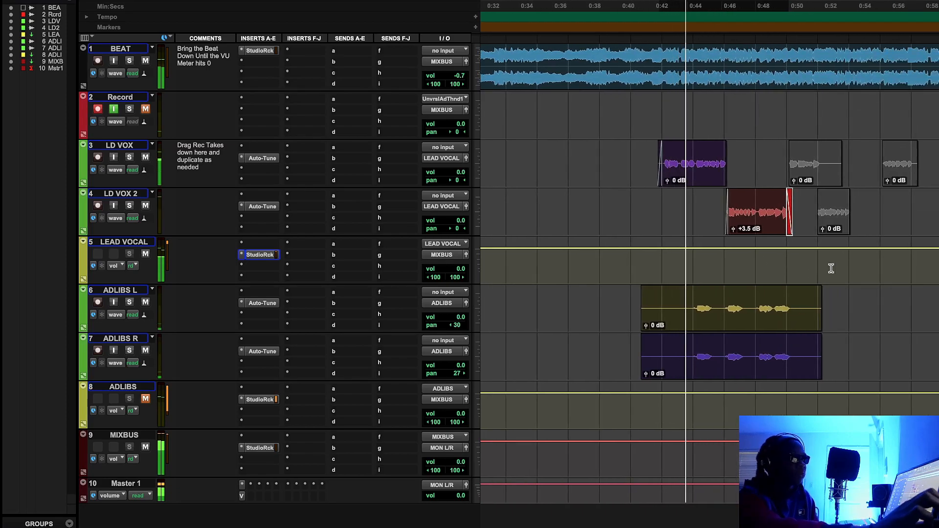
pyautogui.press('r')
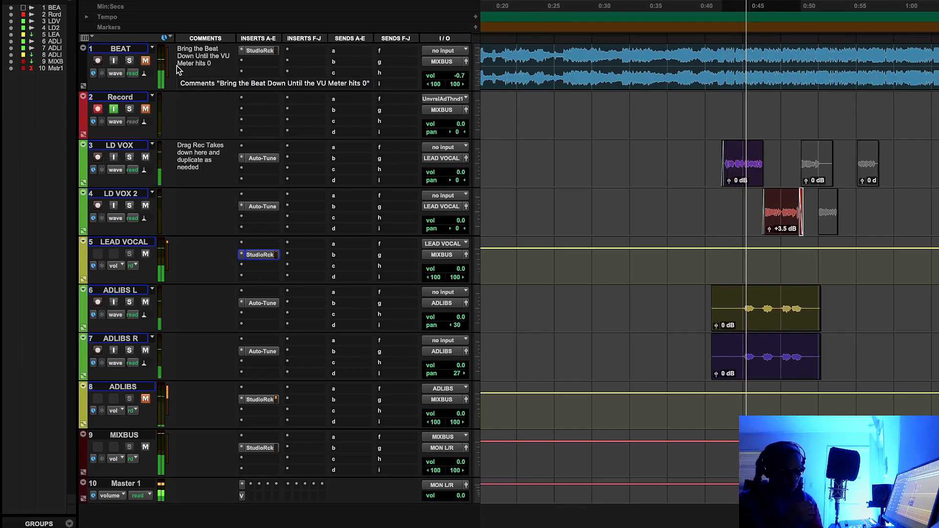
# Toggle the BEAT track's mute during playback to compare the vocals with and without the beat, leaving it unmuted
pyautogui.click(145, 60)
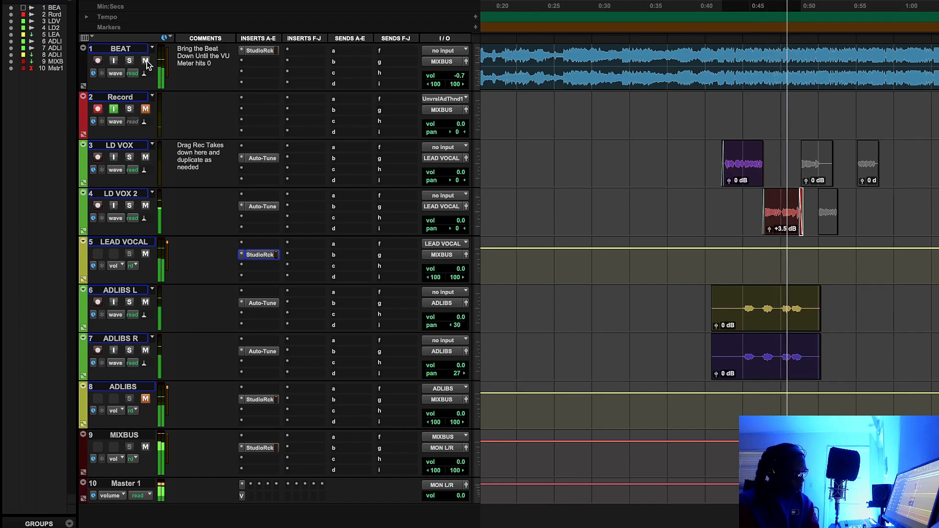
pyautogui.click(145, 61)
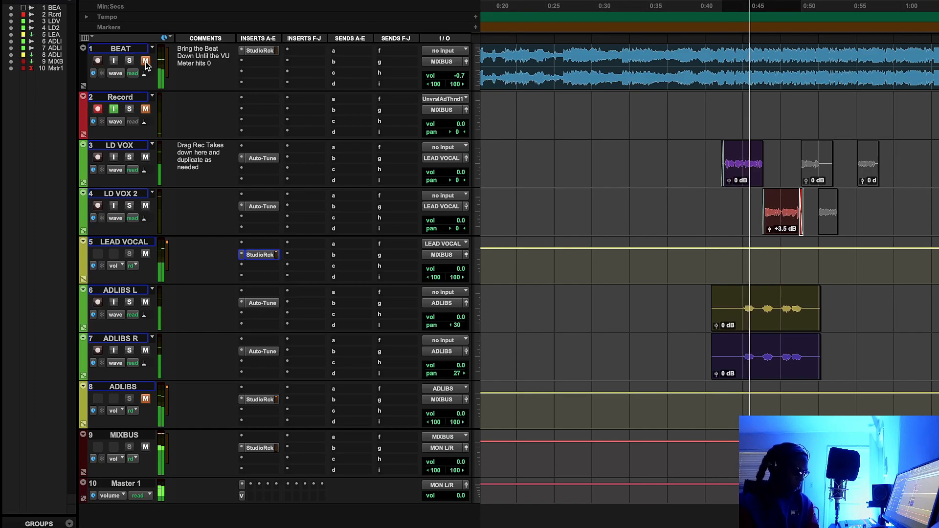
pyautogui.click(145, 61)
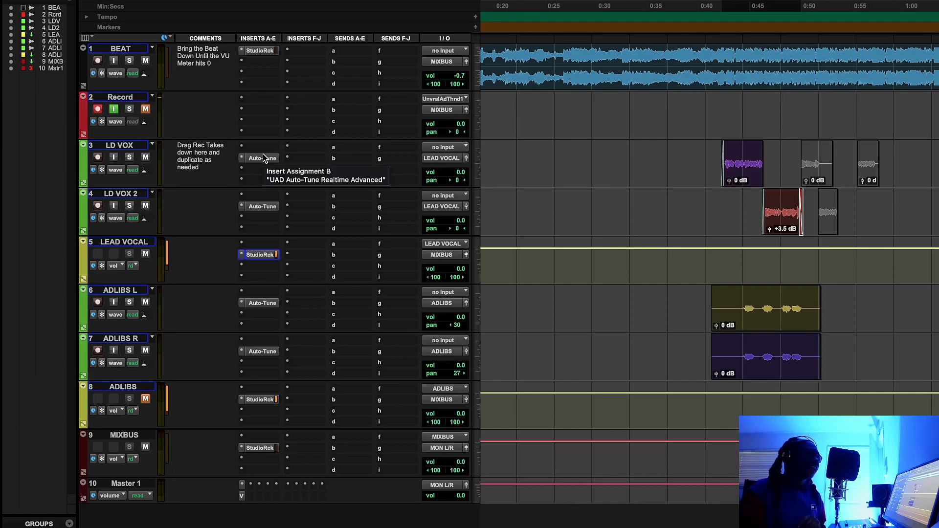
# Show the REQ 6 equalizer from the LEAD VOCAL track's StudioRack chain and mute the BEAT track
pyautogui.click(259, 255)
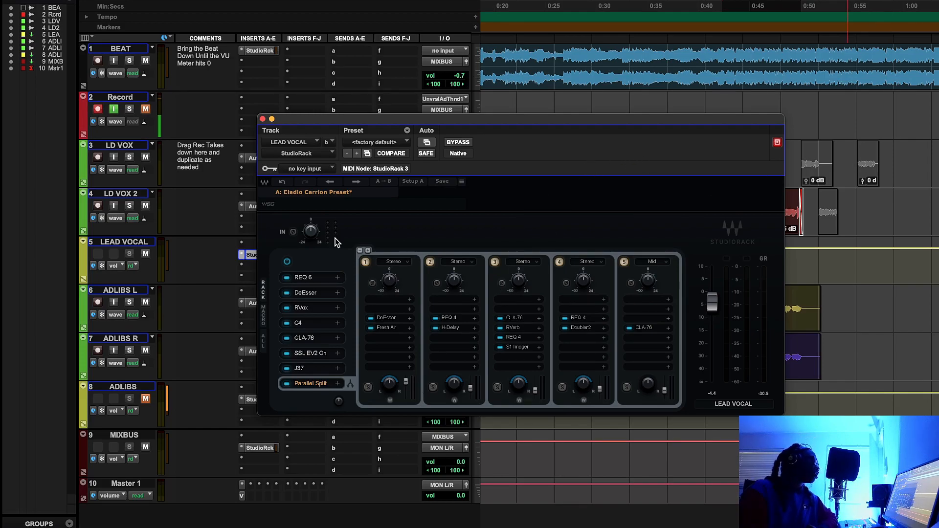
pyautogui.click(324, 278)
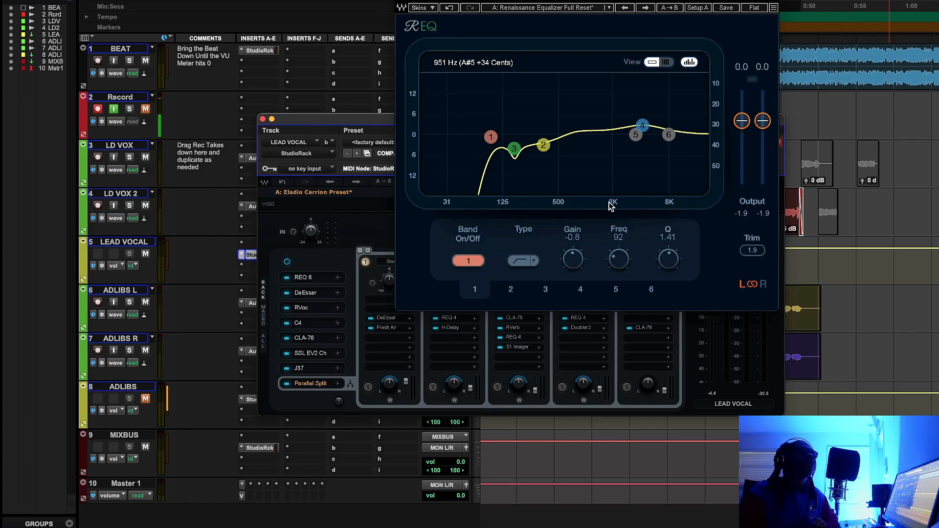
pyautogui.moveTo(605, 0); pyautogui.dragTo(589, 152)
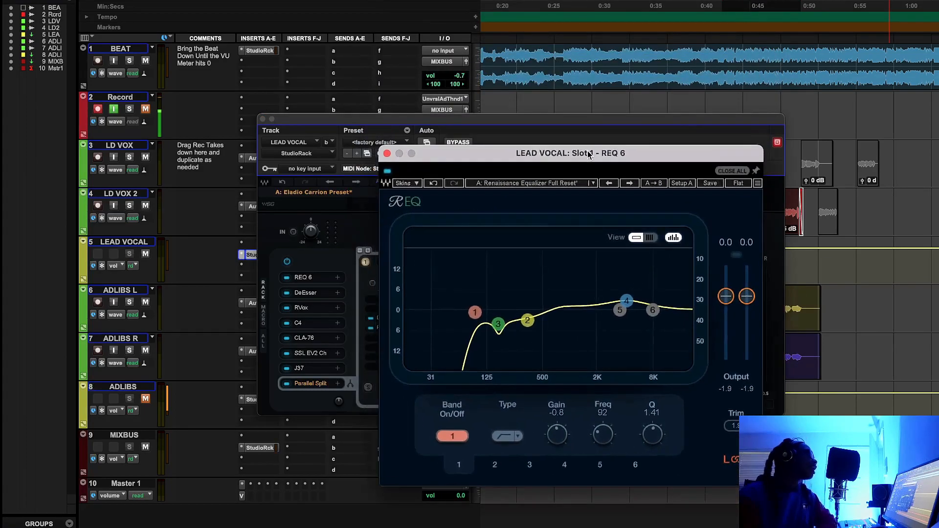
pyautogui.click(145, 61)
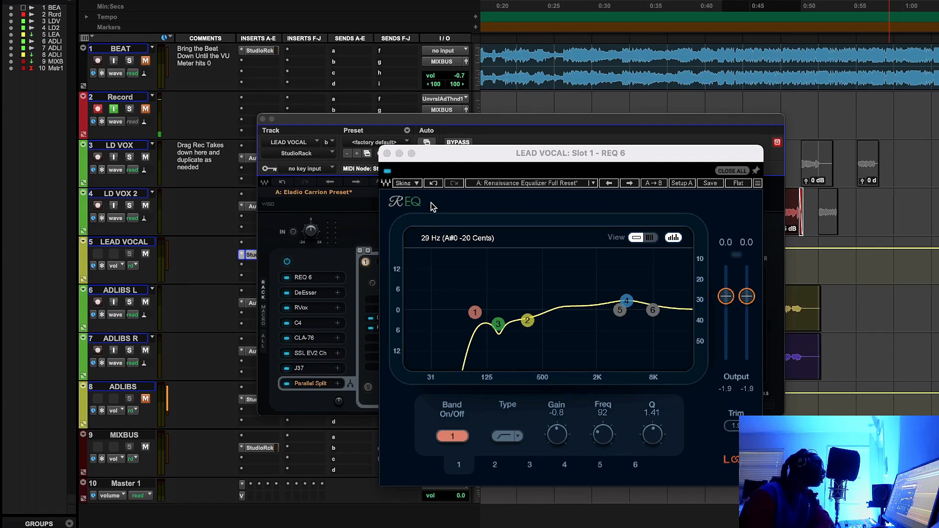
# Play the lead vocal with StudioRack bypassed while viewing REQ 6, and re-enable the rack to compare the sound
pyautogui.moveTo(459, 149)
pyautogui.mouseDown()
pyautogui.moveTo(499, 146)
pyautogui.moveTo(463, 167)
pyautogui.mouseUp()
pyautogui.click(460, 142)
pyautogui.press('space')
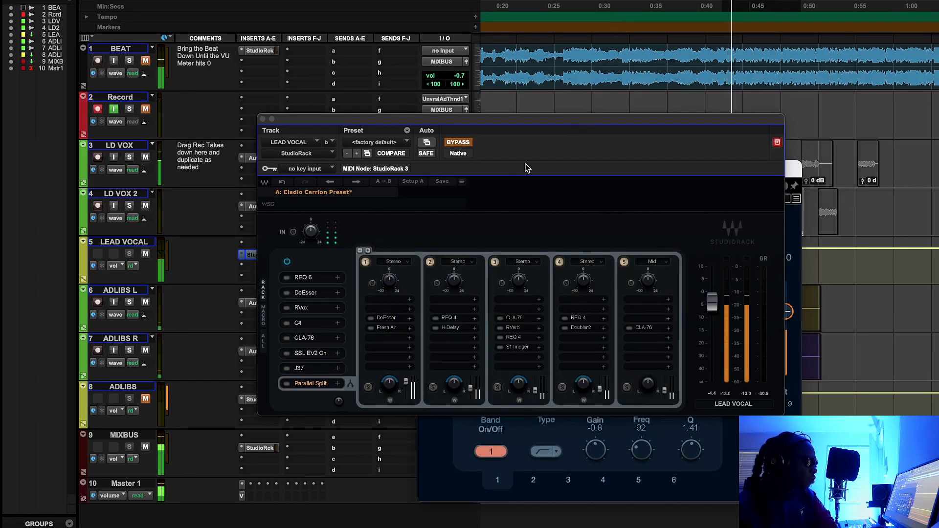
pyautogui.click(729, 447)
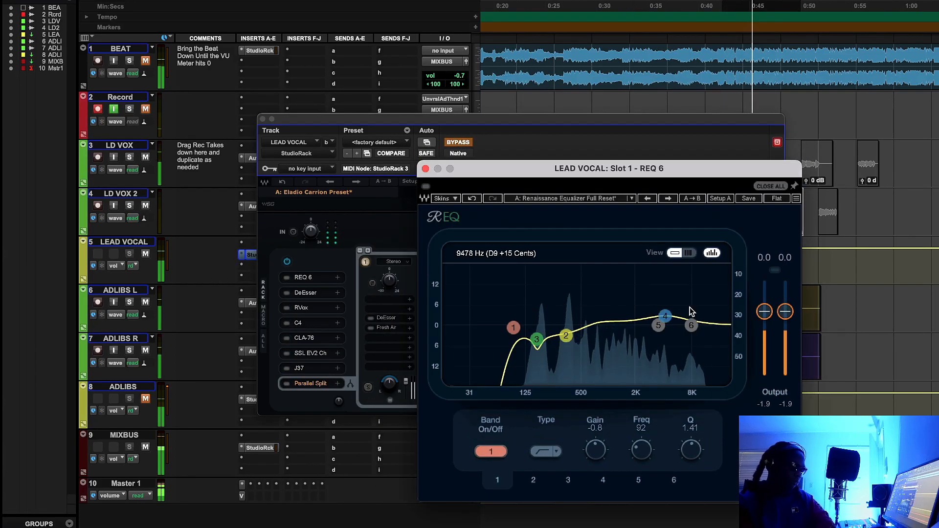
pyautogui.moveTo(631, 167); pyautogui.dragTo(564, 149)
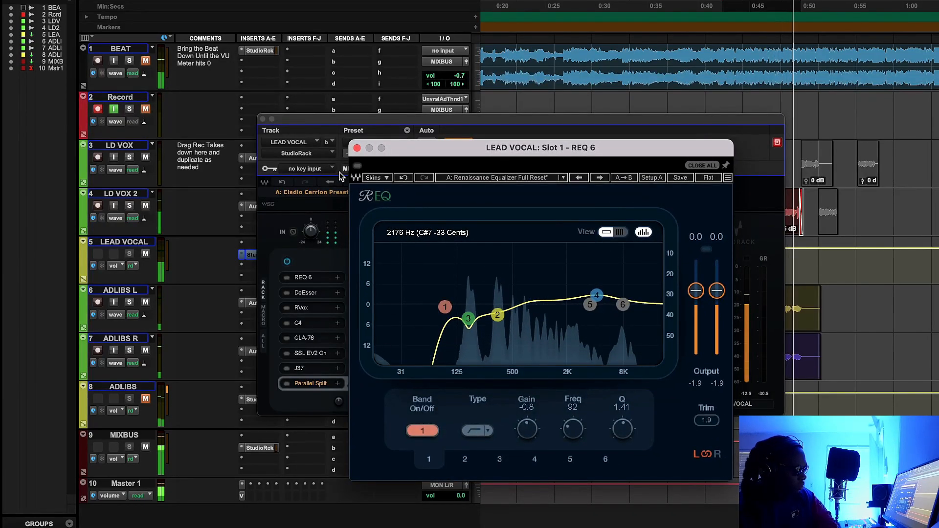
pyautogui.click(419, 120)
pyautogui.click(448, 145)
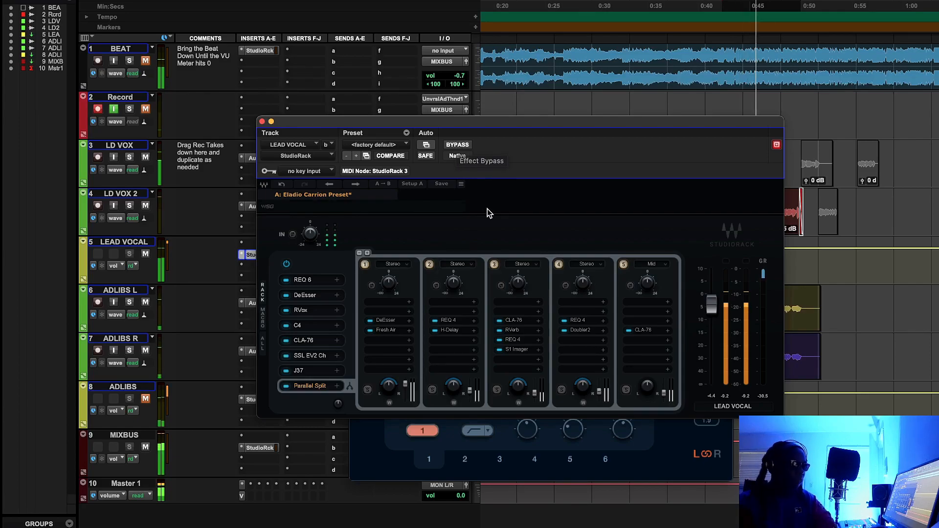
# Lower the StudioRack output fader to -5.0 and compare the lead vocal with the rack bypassed and active
pyautogui.moveTo(706, 310); pyautogui.dragTo(706, 314)
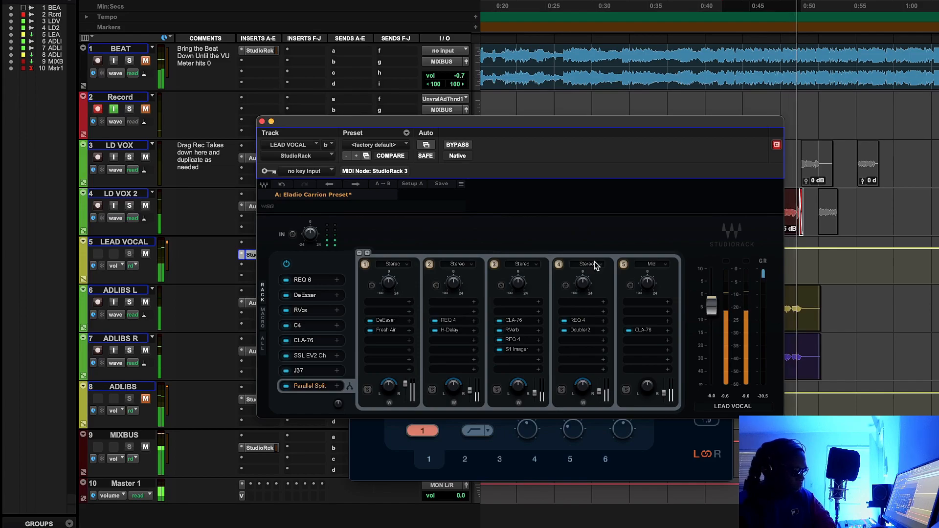
pyautogui.click(457, 144)
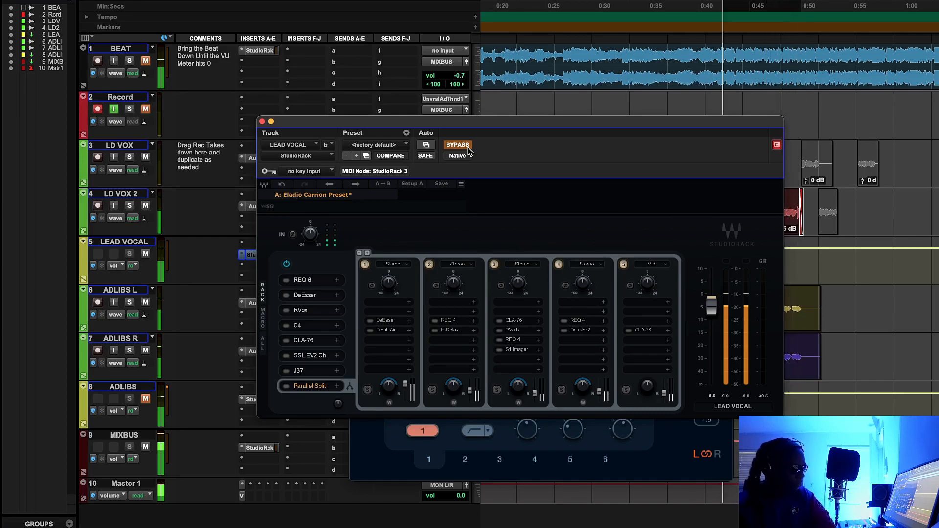
pyautogui.click(468, 148)
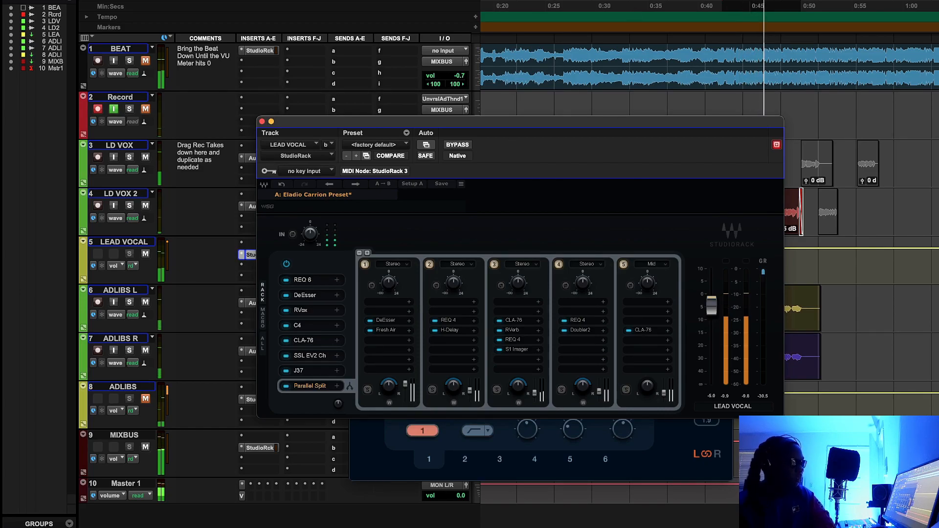
pyautogui.press('space')
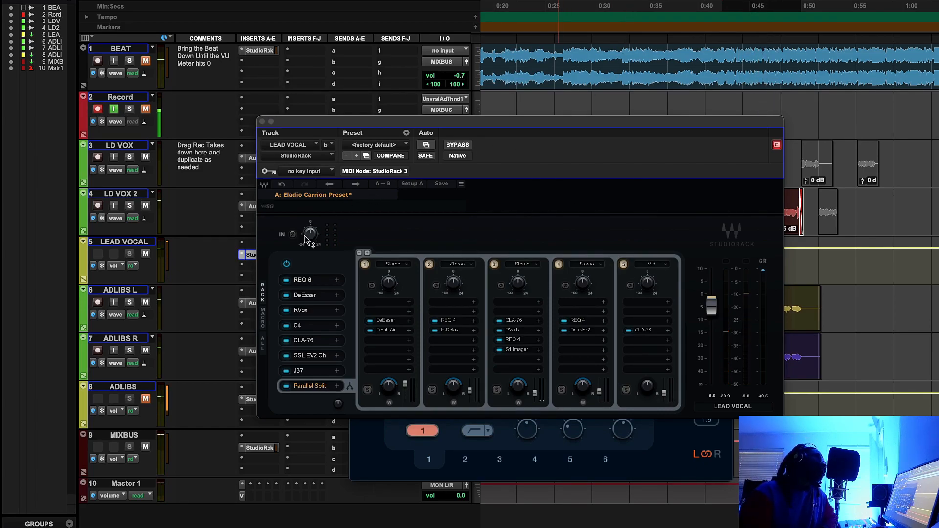
# Set the frequency of band 1 in the lead vocal's REQ 6 equalizer to 91 Hz
pyautogui.click(309, 279)
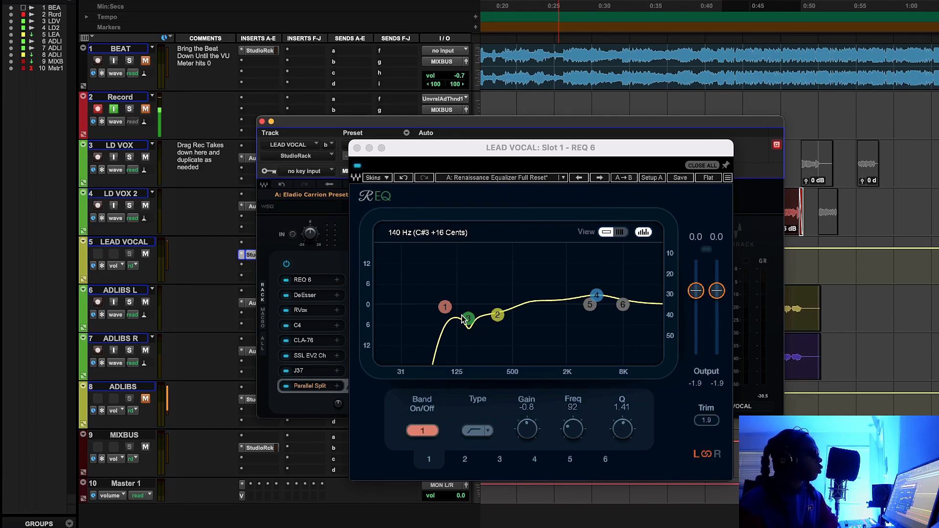
pyautogui.click(446, 307)
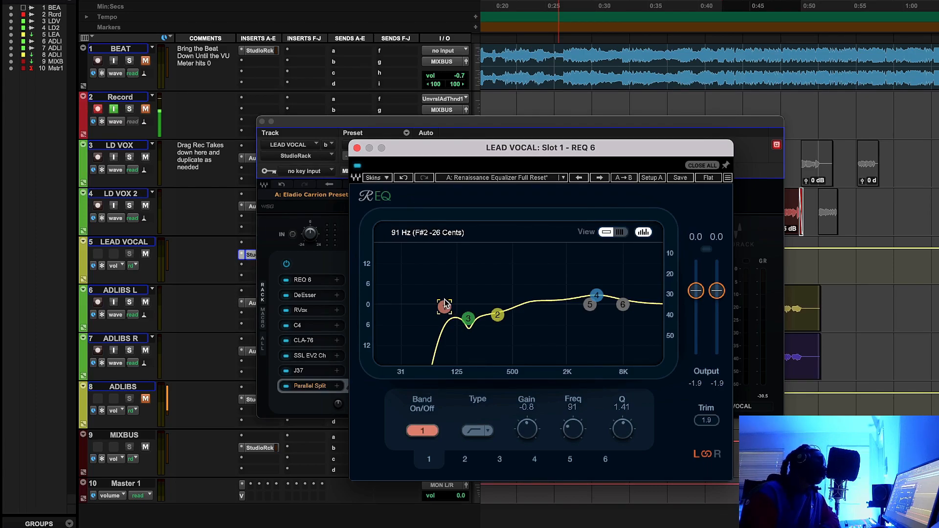
pyautogui.moveTo(611, 435)
pyautogui.mouseDown()
pyautogui.moveTo(611, 443)
pyautogui.moveTo(611, 434)
pyautogui.mouseUp()
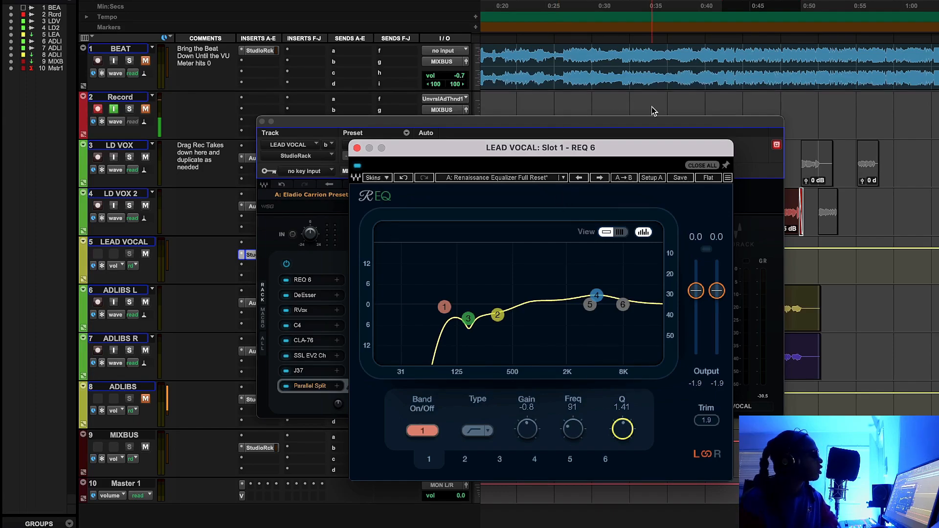
# Play the lead vocal while switching REQ 6 off and on to compare its effect, leaving the equalizer enabled
pyautogui.press('space')
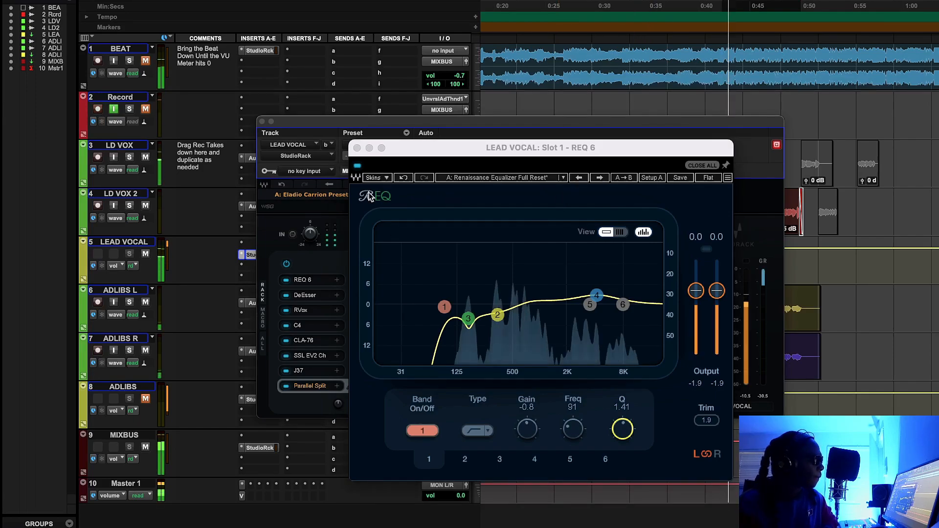
pyautogui.click(360, 167)
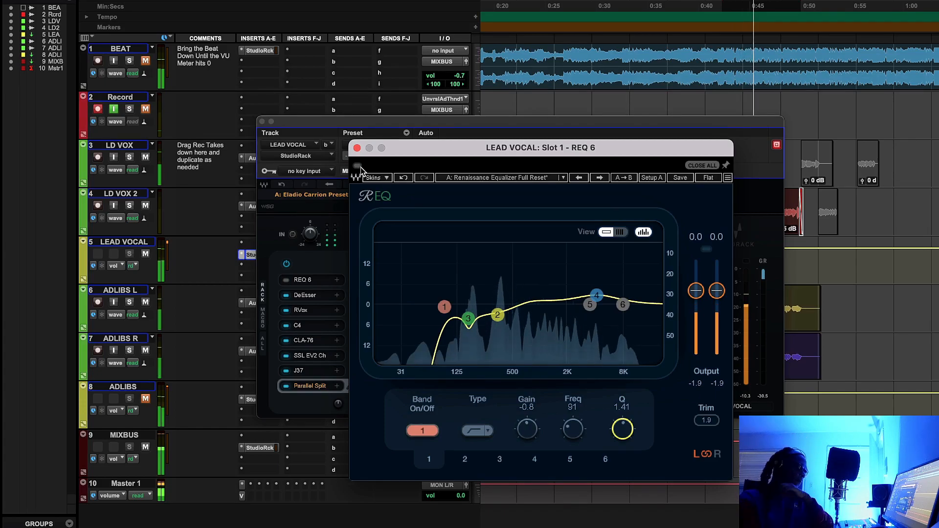
pyautogui.moveTo(342, 119); pyautogui.dragTo(203, 48)
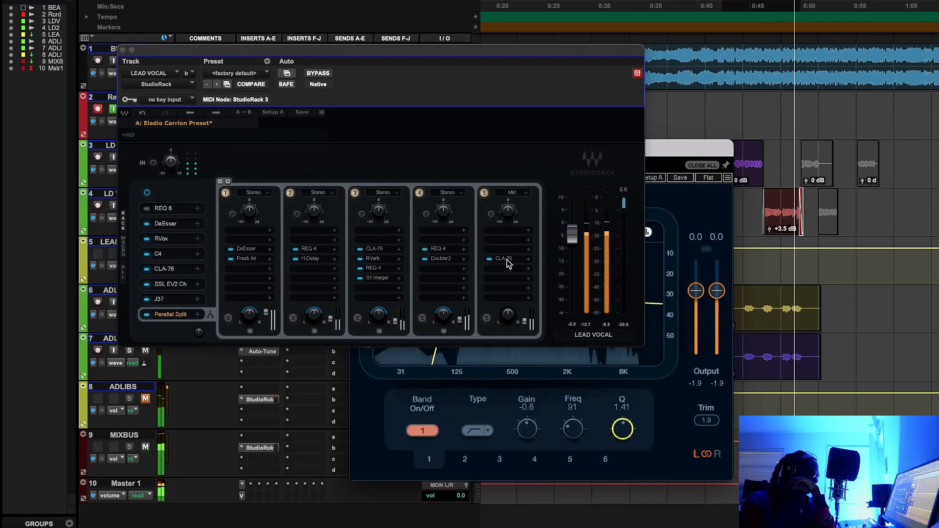
pyautogui.moveTo(690, 142); pyautogui.dragTo(612, 129)
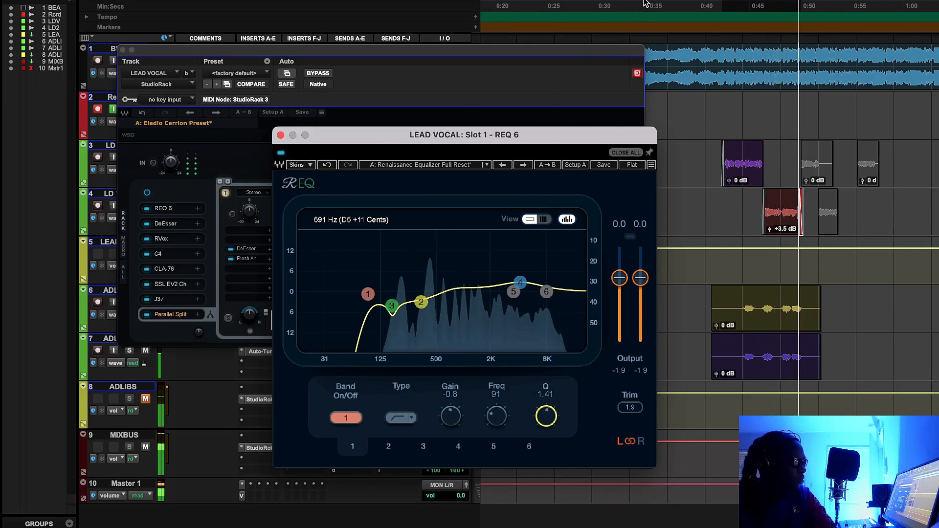
pyautogui.click(281, 155)
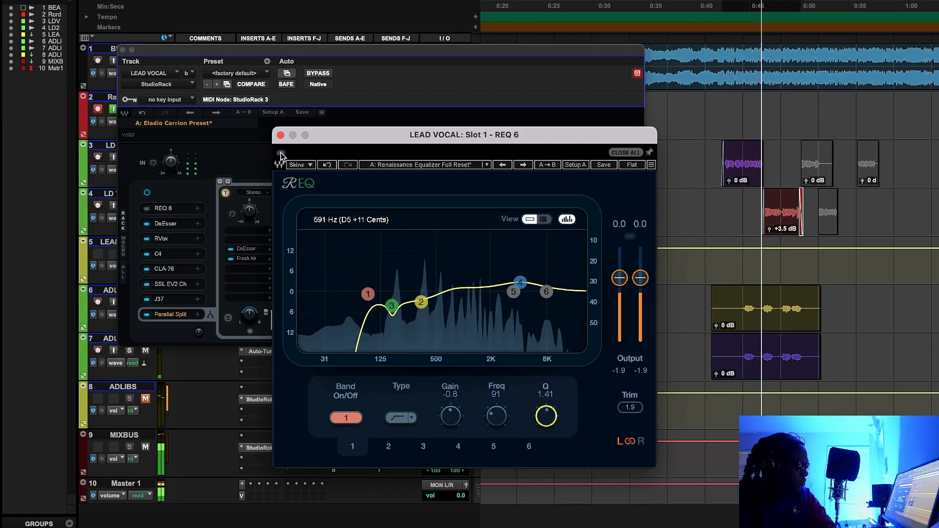
pyautogui.click(281, 155)
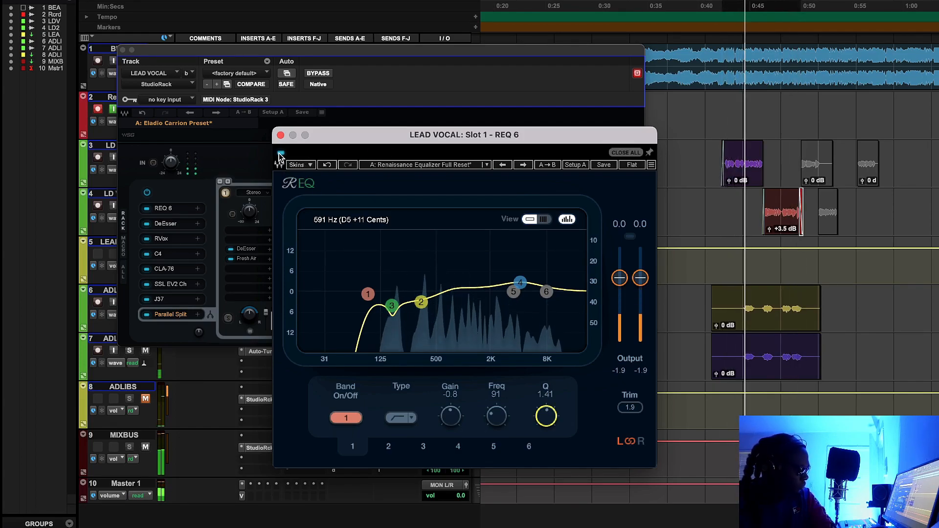
pyautogui.click(281, 155)
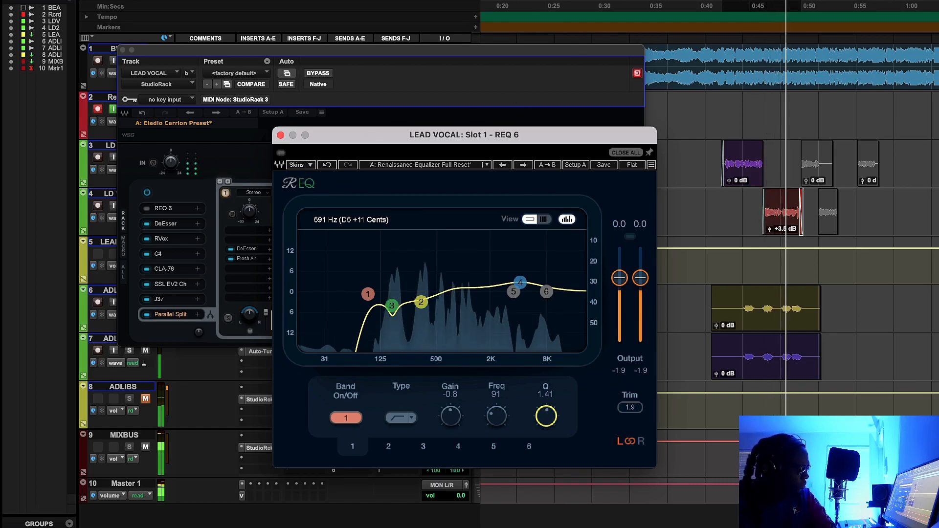
pyautogui.press('space')
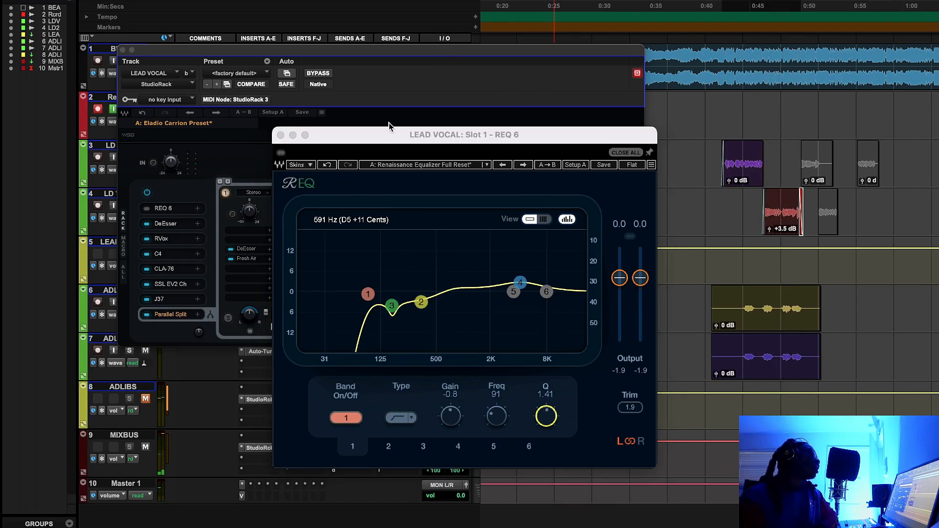
pyautogui.click(281, 152)
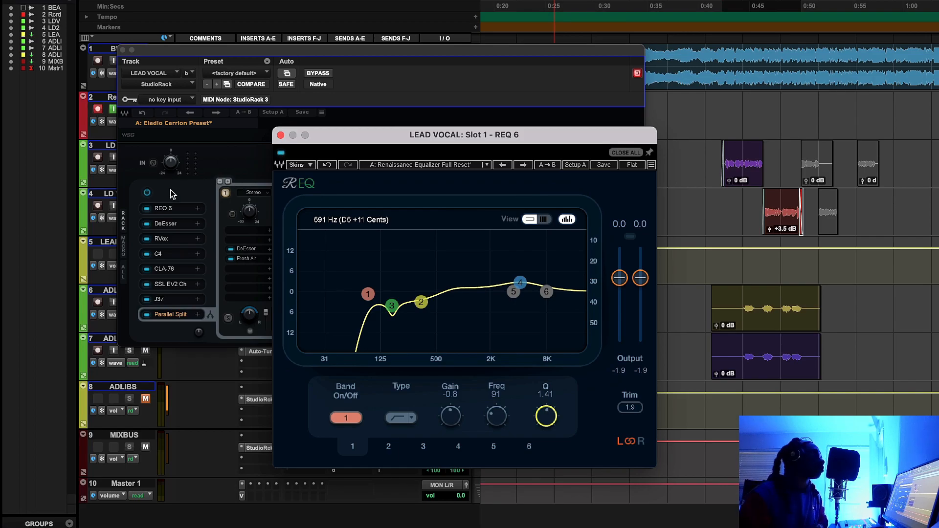
# Show the DeEsser in slot 2 of the lead vocal's rack and play the vocal to watch its attenuation
pyautogui.click(174, 220)
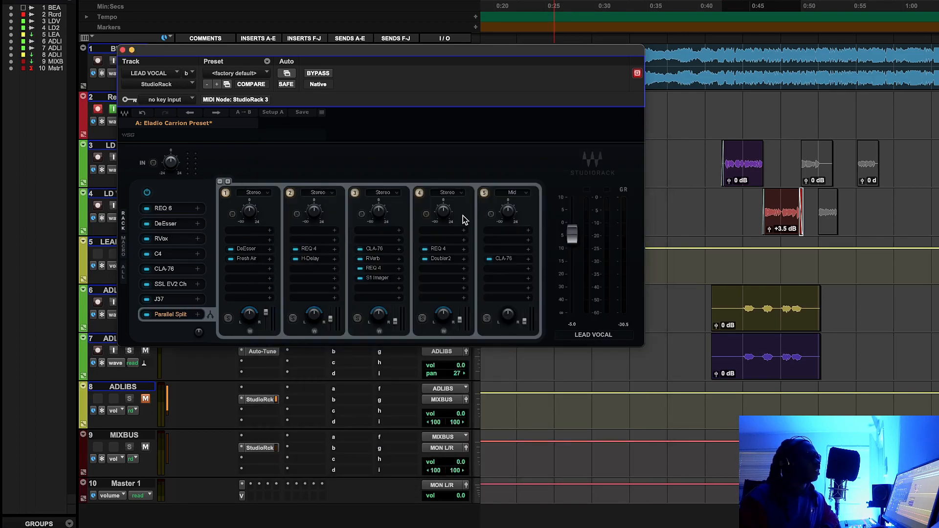
pyautogui.moveTo(850, 139); pyautogui.dragTo(599, 202)
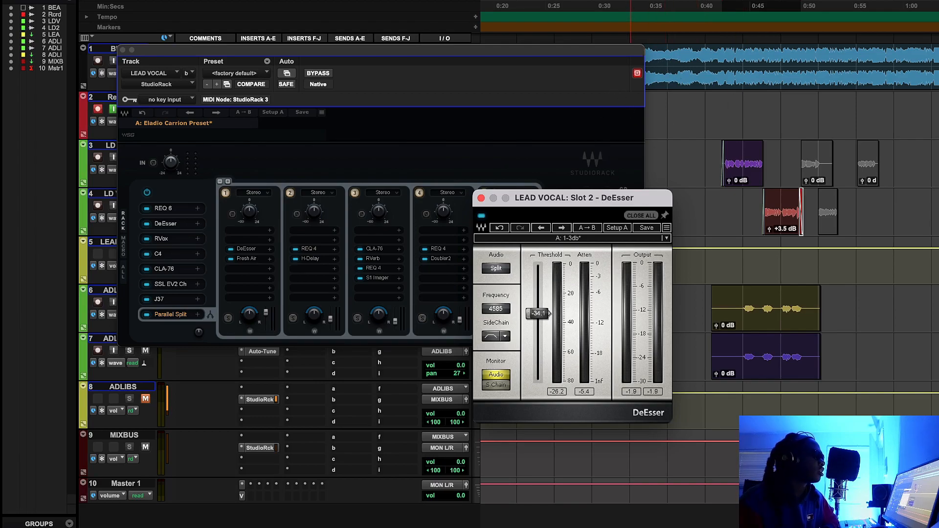
pyautogui.press('space')
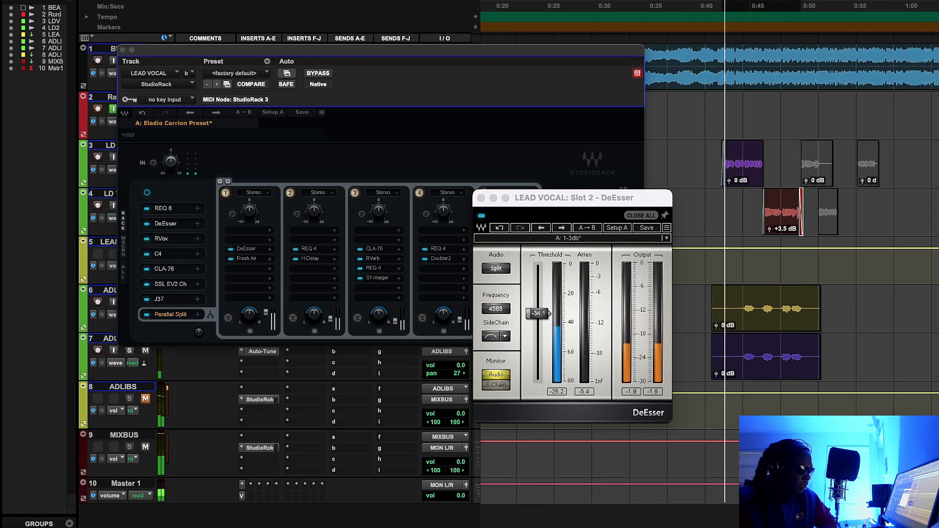
# Stop playback, show the RVox compressor in slot 3 of the lead vocal's rack, and set the playback start before the vocal
pyautogui.press('space')
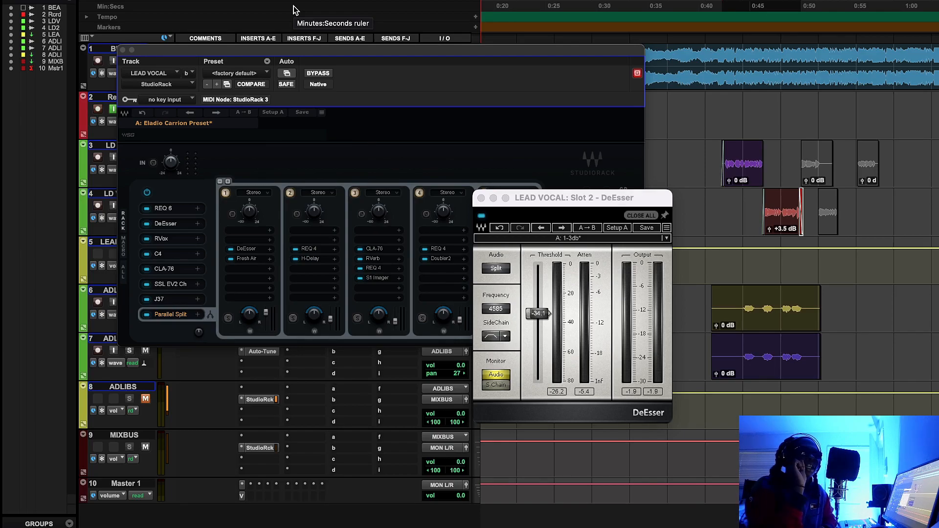
pyautogui.click(176, 244)
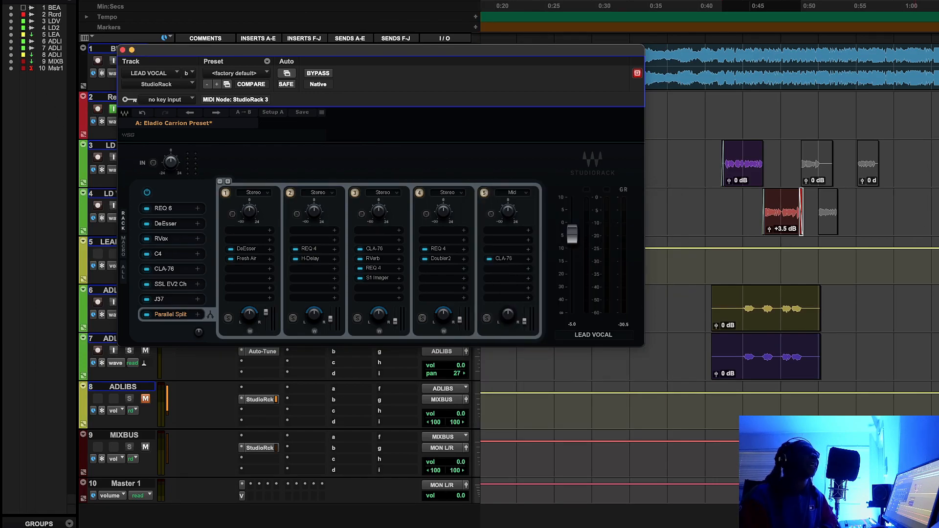
pyautogui.moveTo(938, 167); pyautogui.dragTo(718, 167)
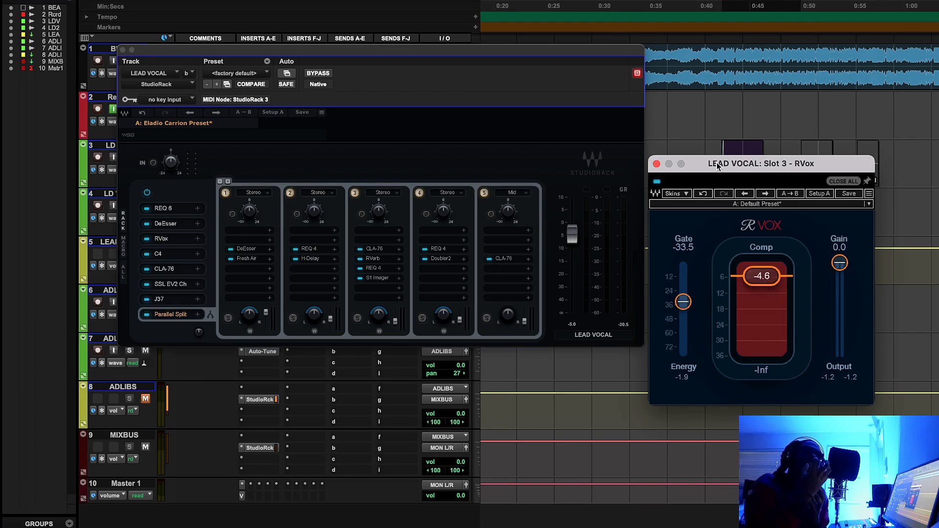
pyautogui.moveTo(778, 165); pyautogui.dragTo(669, 180)
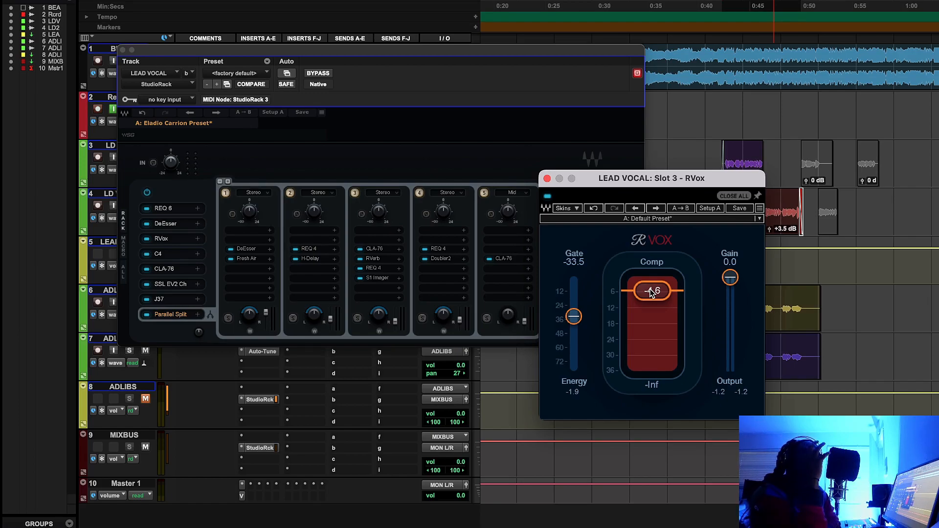
pyautogui.click(665, 35)
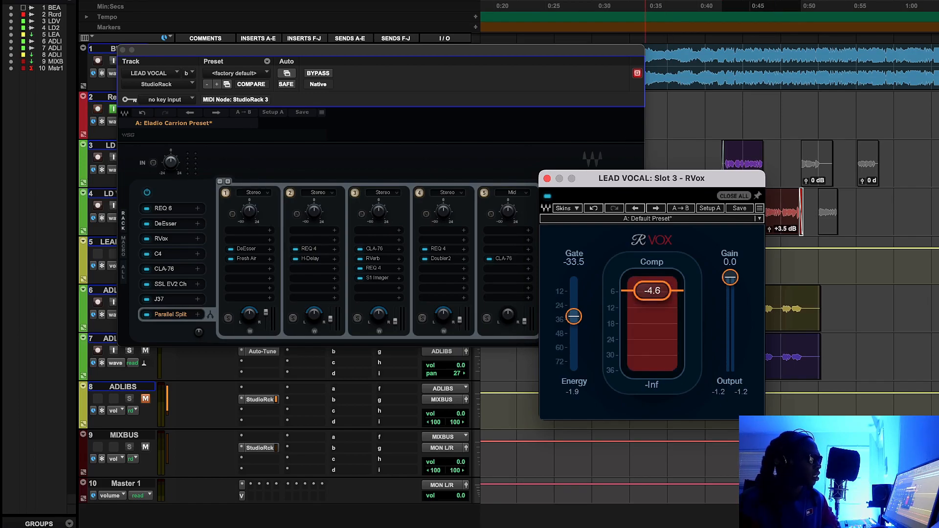
# Play the lead vocal while switching RVox off and on to compare its effect, leaving the compressor enabled
pyautogui.press('space')
pyautogui.click(547, 196)
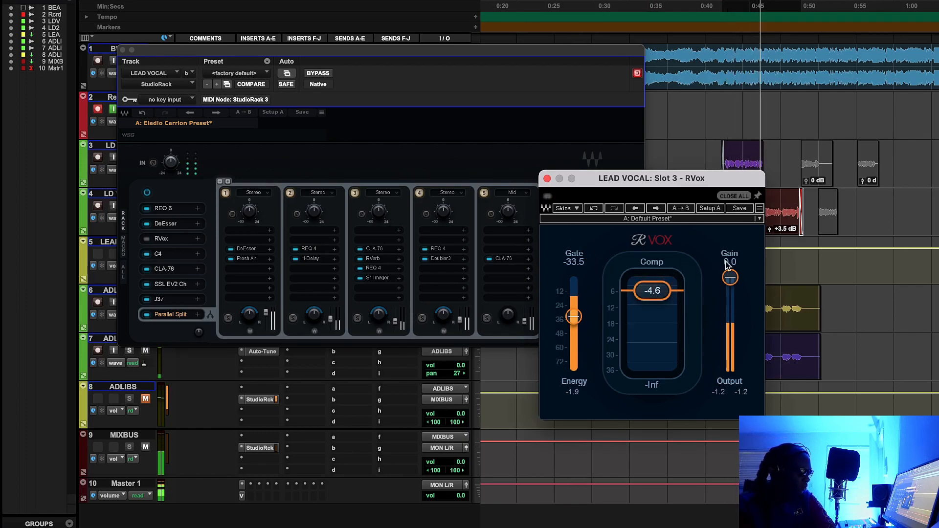
pyautogui.click(547, 196)
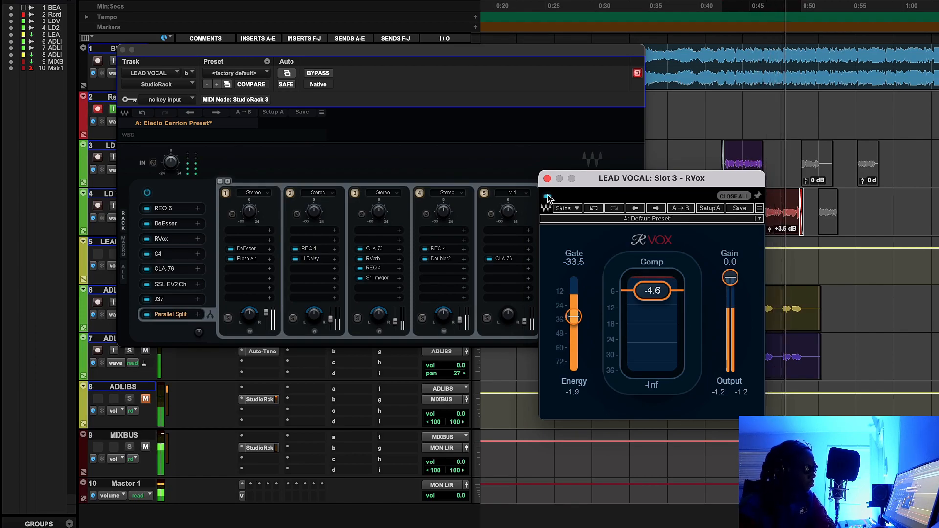
pyautogui.click(547, 197)
pyautogui.moveTo(636, 179); pyautogui.dragTo(542, 184)
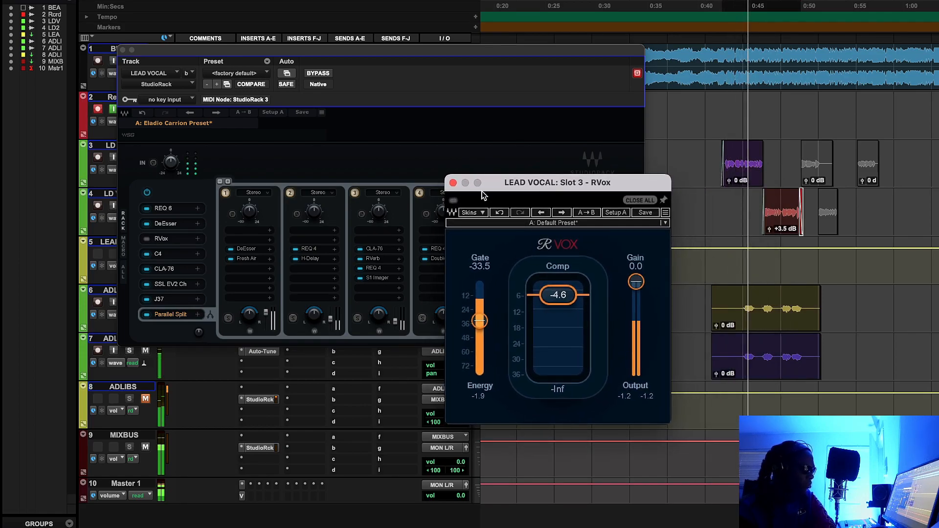
pyautogui.click(453, 201)
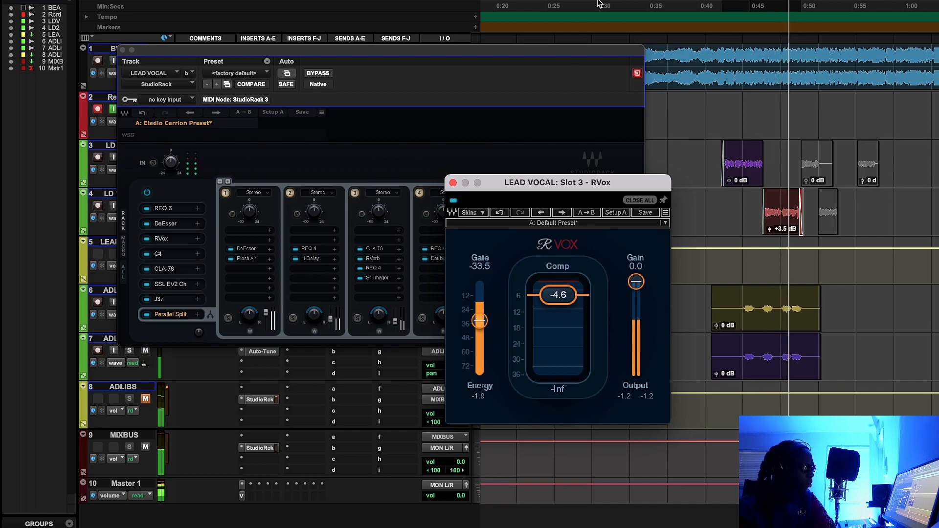
pyautogui.click(575, 7)
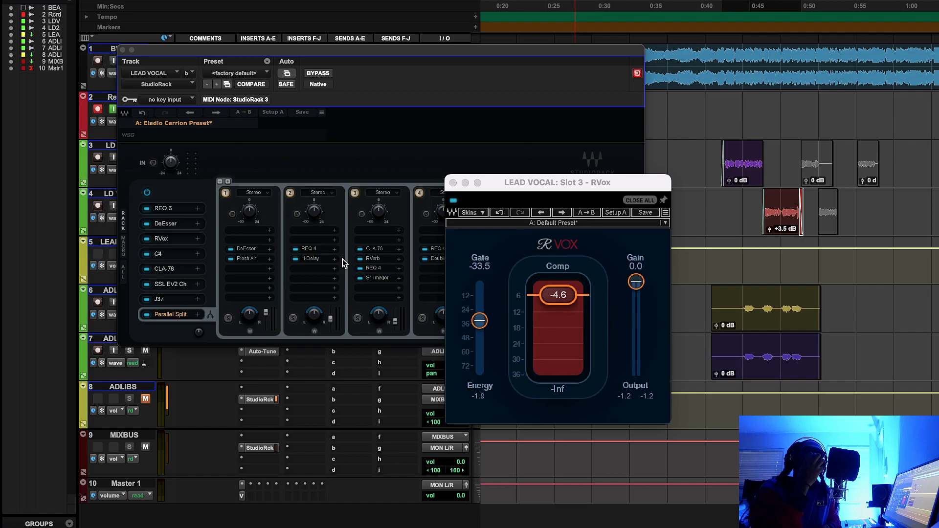
# Review the REQ 6 curve in slot 1 again and bring up the C4 multiband processor in slot 4
pyautogui.click(164, 208)
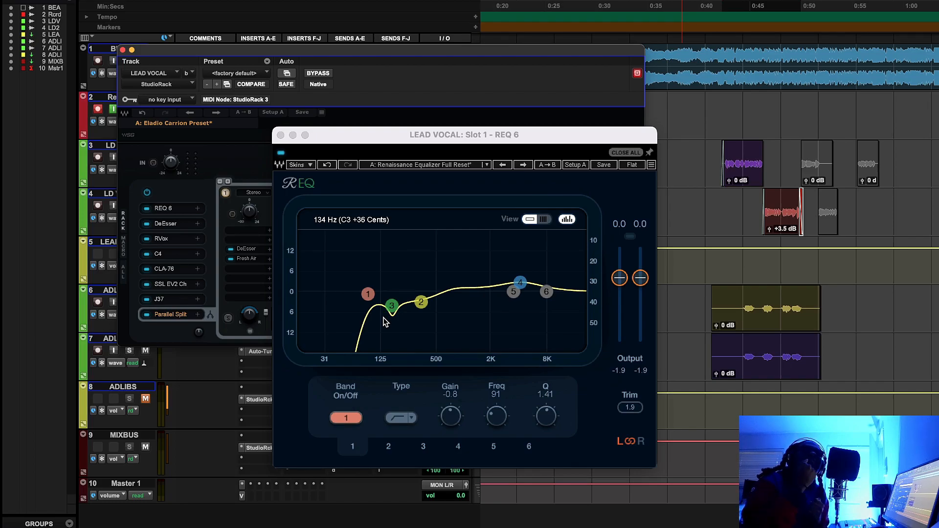
pyautogui.click(171, 254)
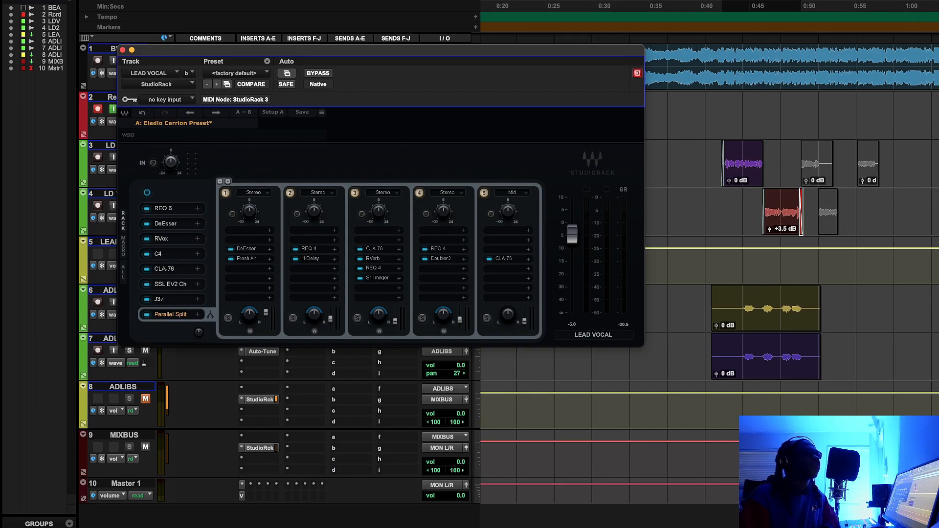
pyautogui.moveTo(659, 94); pyautogui.dragTo(634, 142)
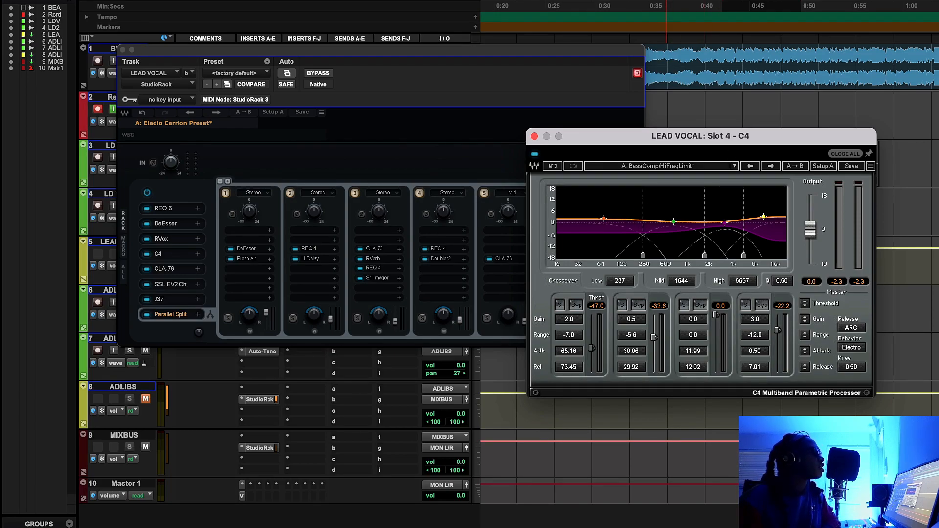
# Play the lead vocal while switching C4 off and on to compare its effect, leaving the processor enabled
pyautogui.click(724, 87)
pyautogui.press('space')
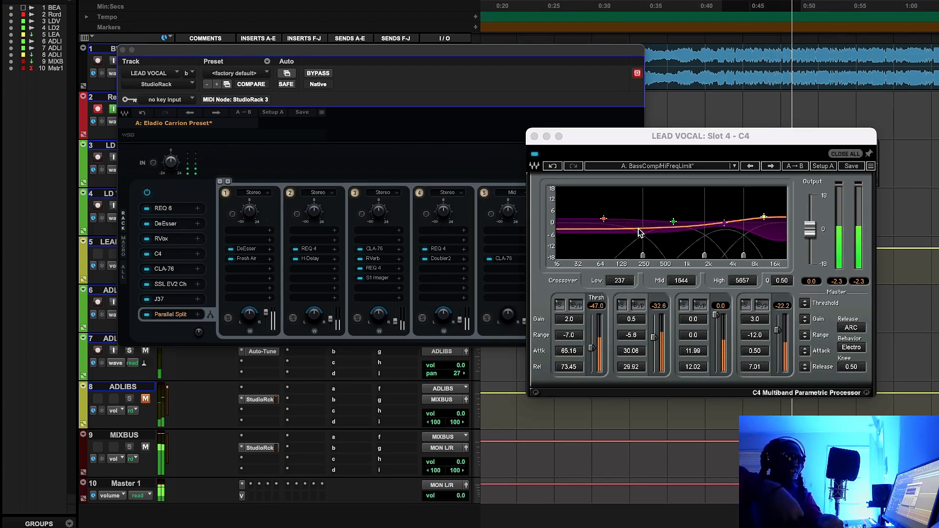
pyautogui.click(536, 156)
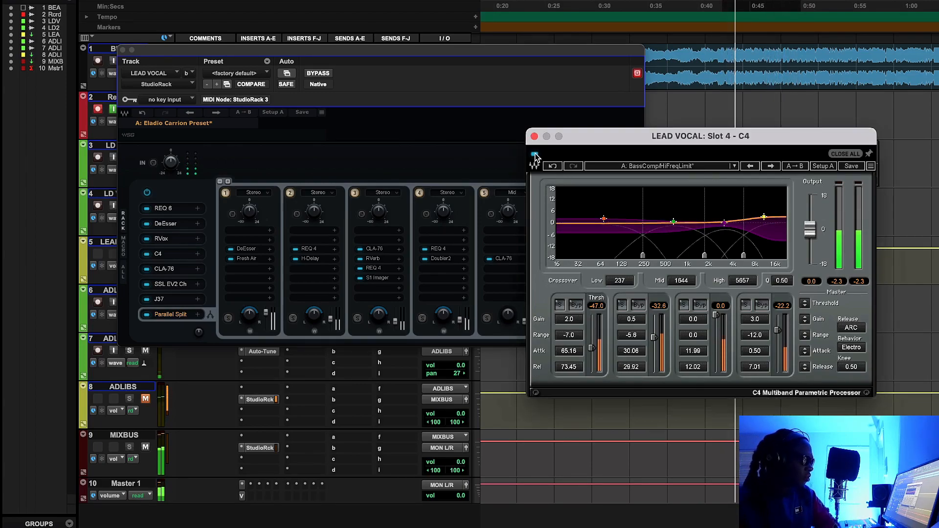
pyautogui.click(535, 156)
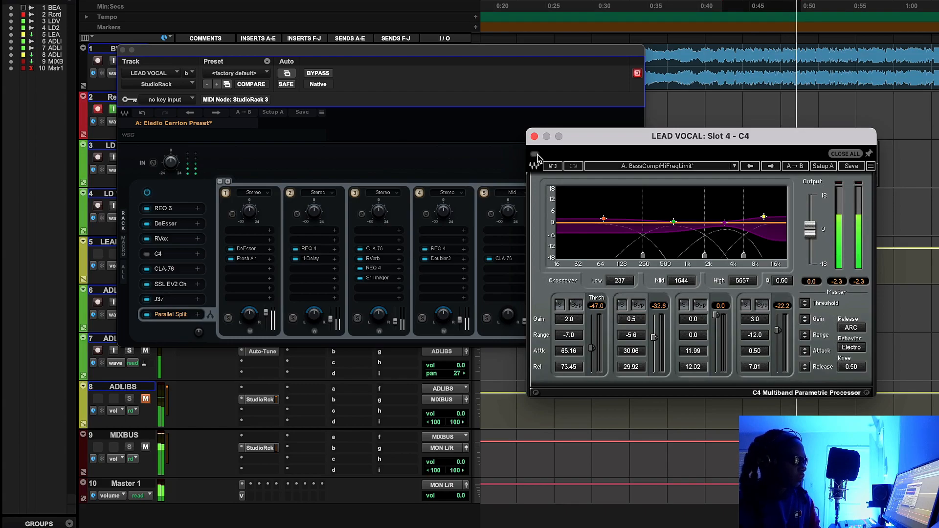
pyautogui.click(535, 156)
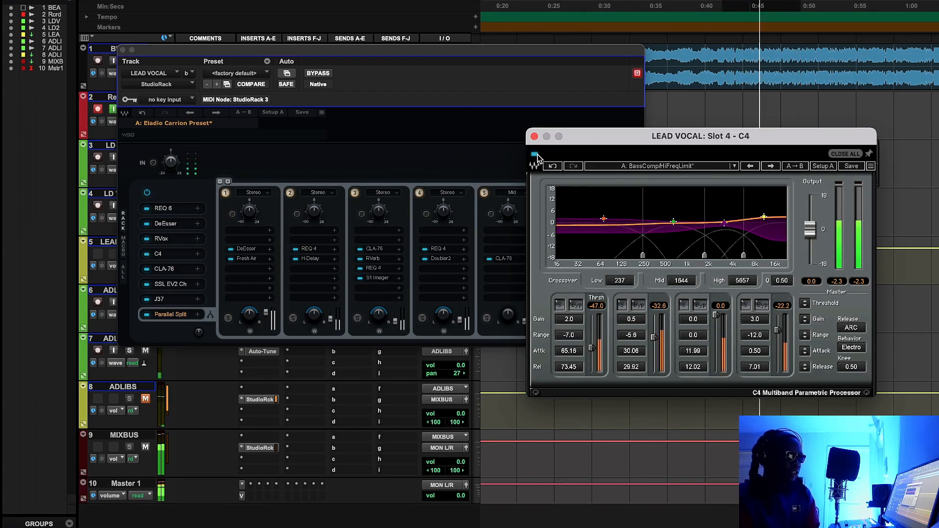
pyautogui.click(609, 12)
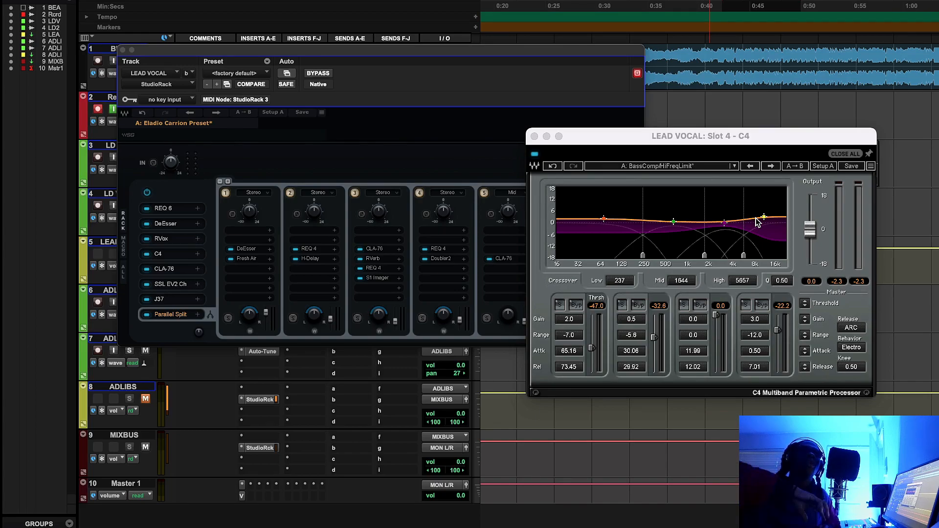
# Play the lead vocal again with C4 active to examine how each frequency band reacts
pyautogui.press('space')
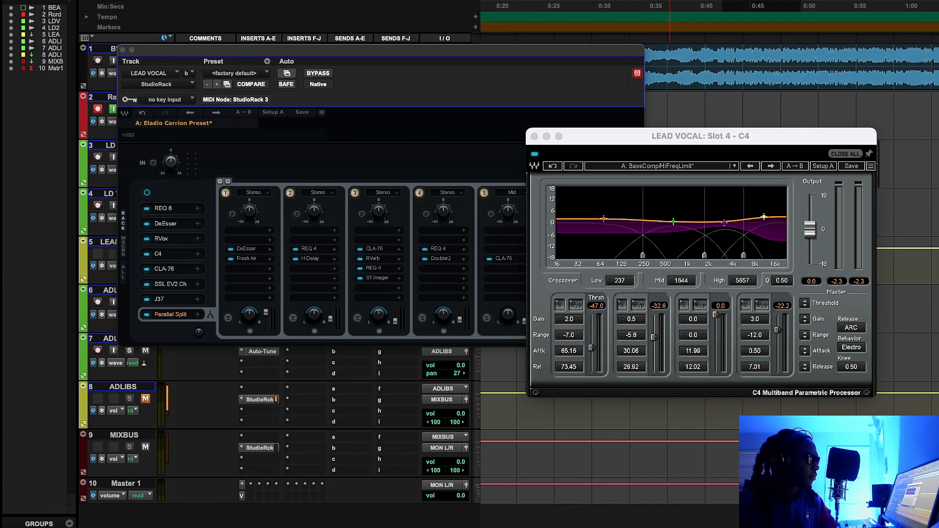
pyautogui.press('space')
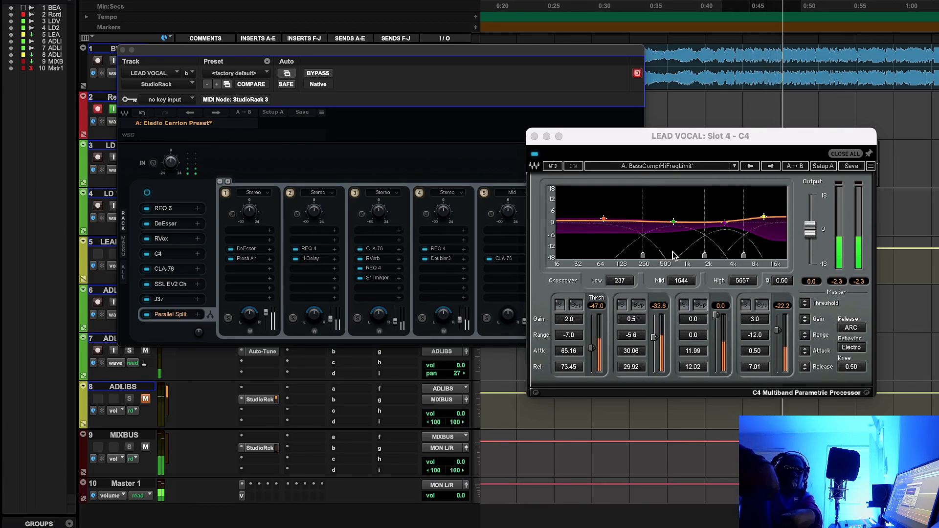
pyautogui.press('space')
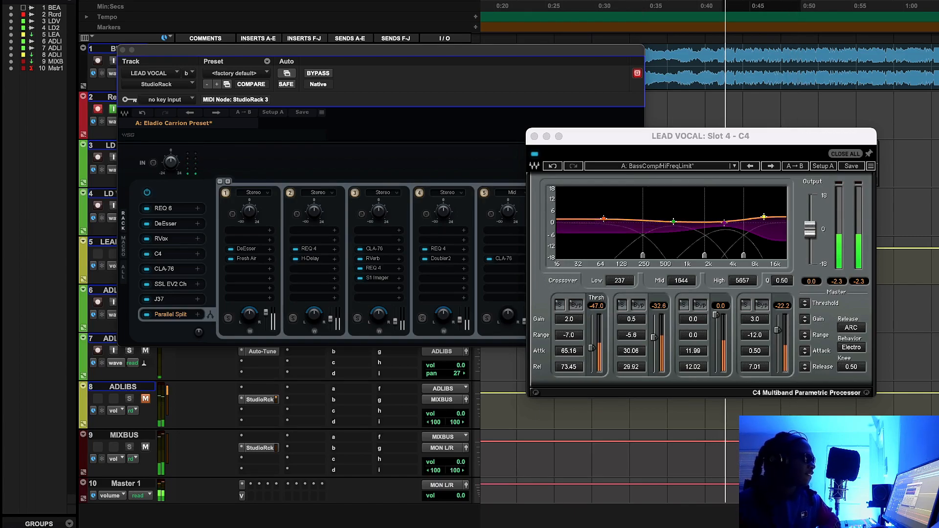
pyautogui.click(648, 5)
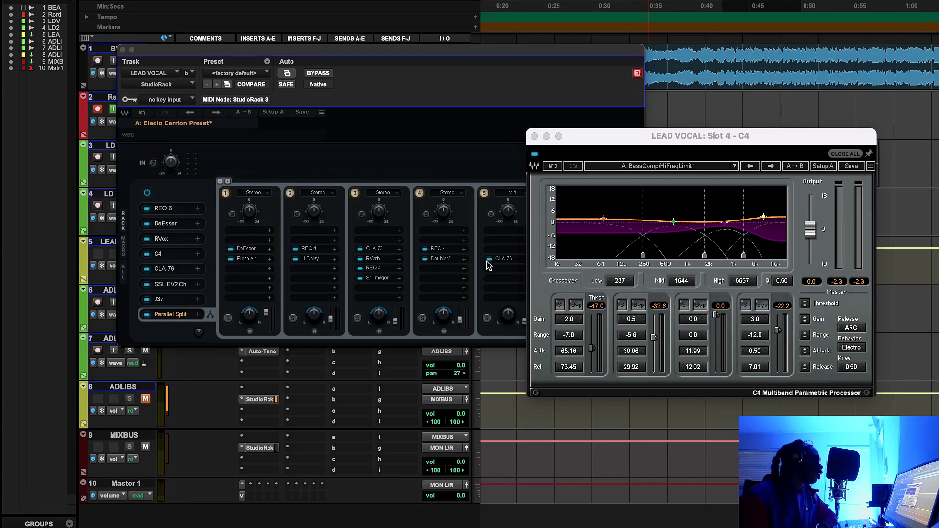
# Show the CLA-76 in slot 5 and play the lead vocal while switching it off and on, leaving the compressor enabled
pyautogui.click(174, 260)
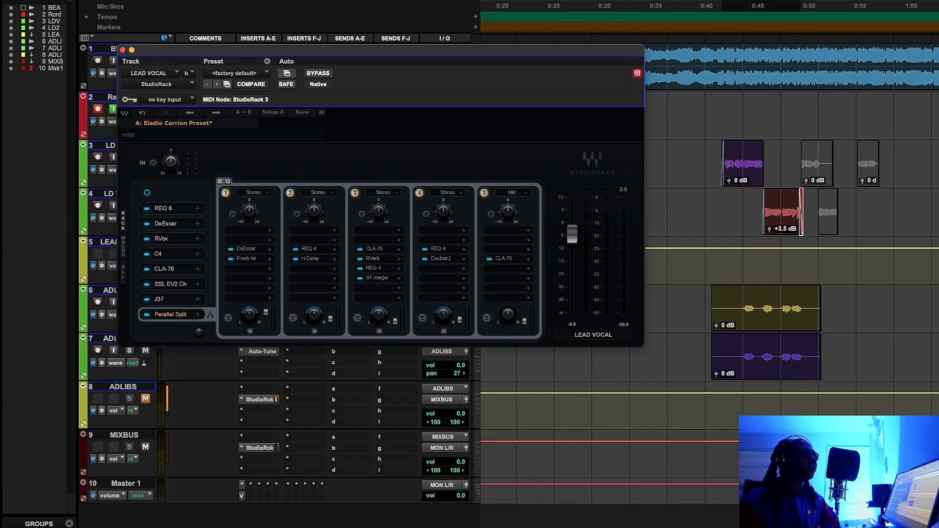
pyautogui.moveTo(938, 159); pyautogui.dragTo(533, 212)
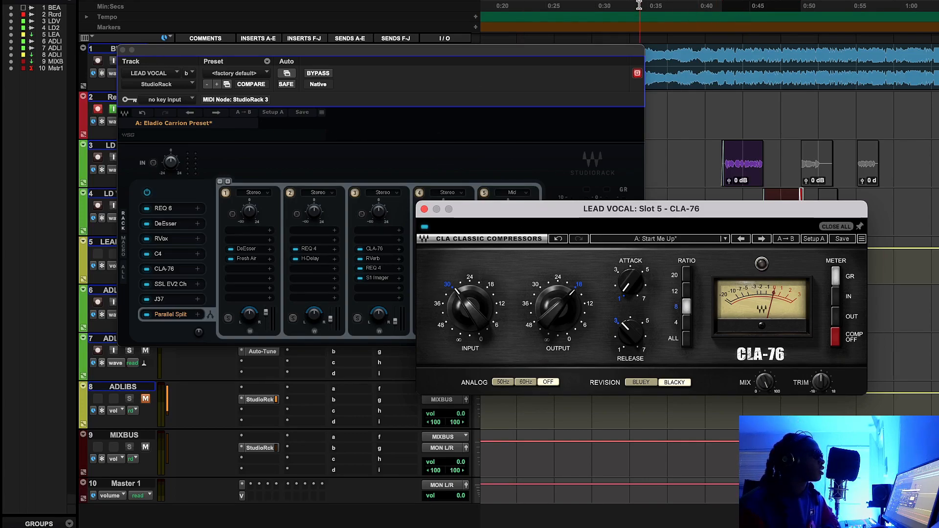
pyautogui.press('space')
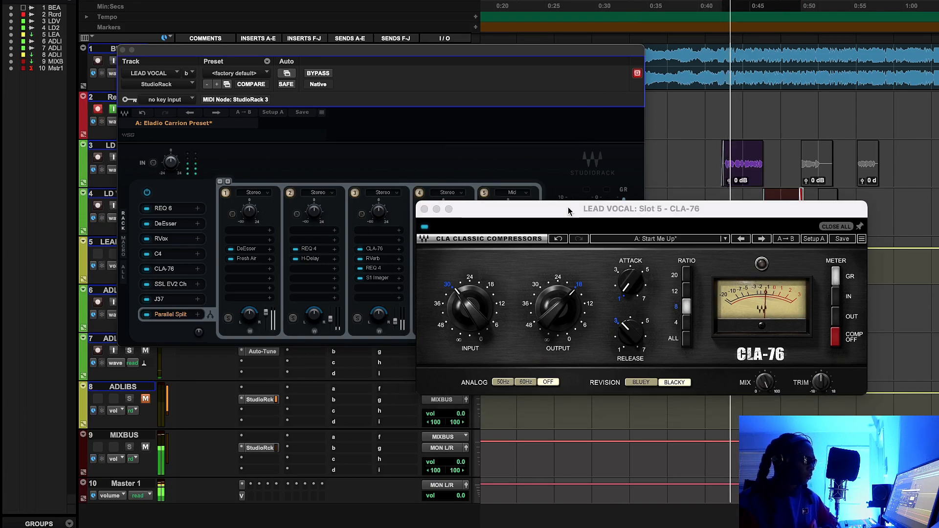
pyautogui.click(424, 229)
pyautogui.click(424, 229)
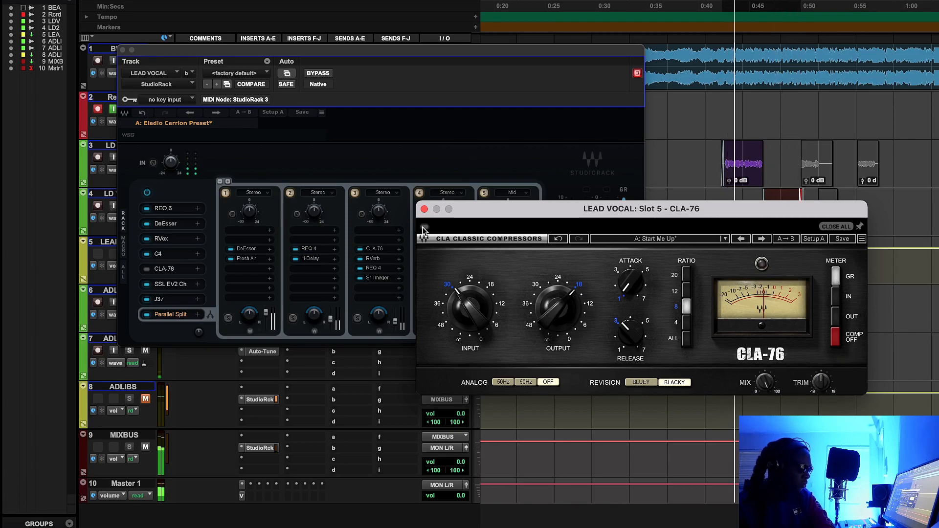
pyautogui.click(424, 229)
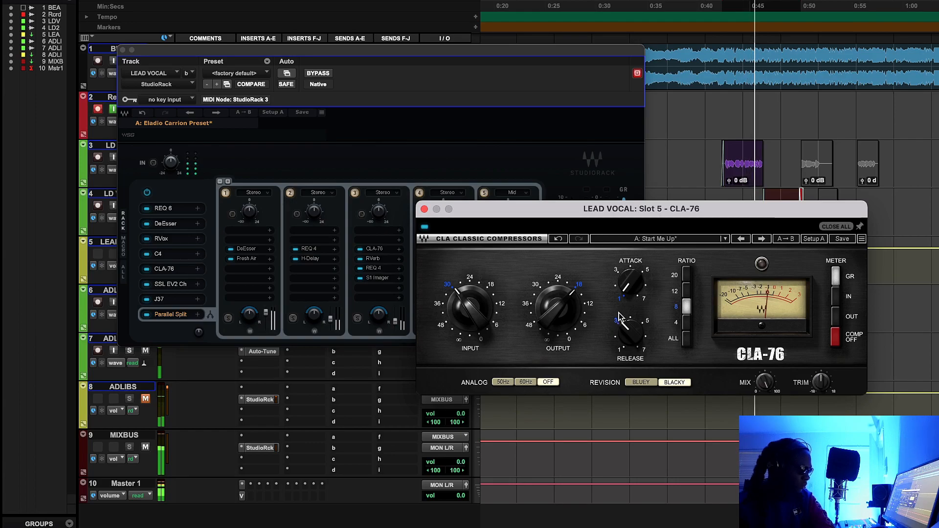
pyautogui.moveTo(628, 325)
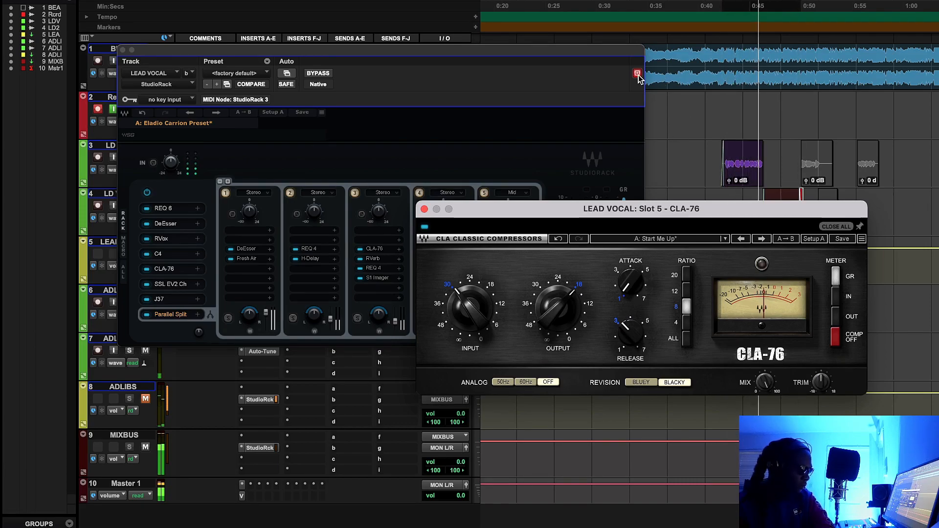
pyautogui.press('space')
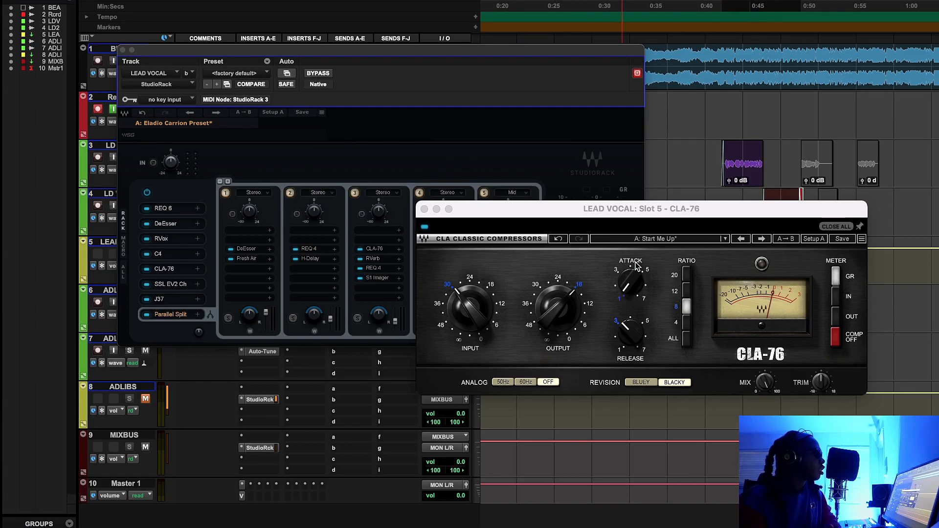
pyautogui.moveTo(631, 278)
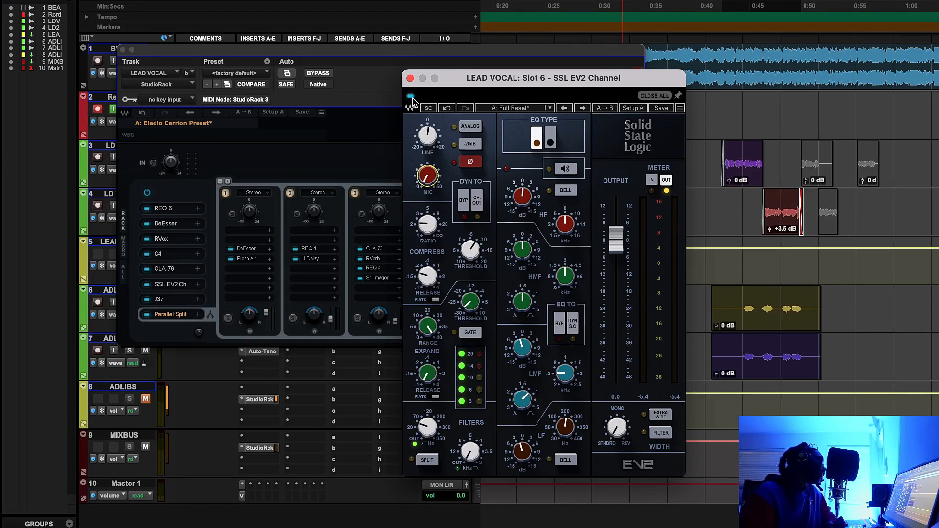
# Play the lead vocal through the SSL EV2 Channel in slot 6 while raising its Mic gain to 4.0, and bring it down to 0.2
pyautogui.moveTo(426, 185)
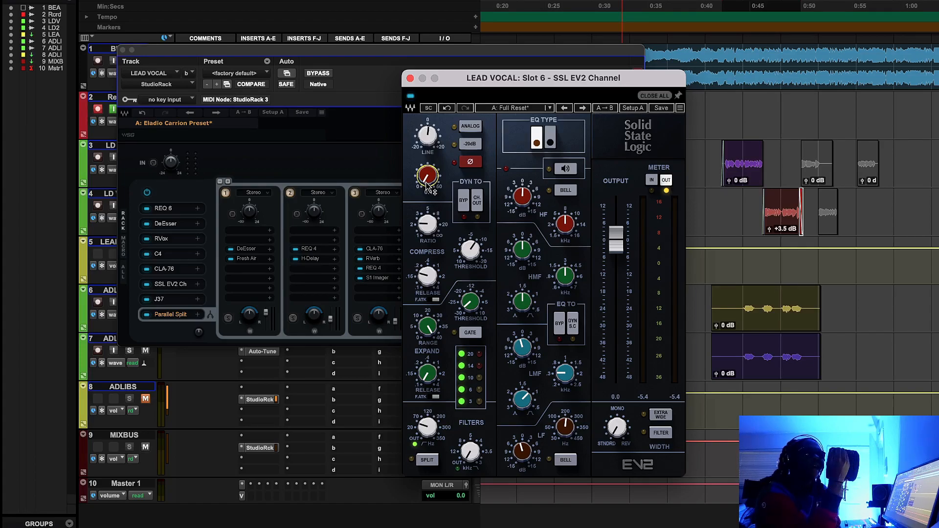
pyautogui.moveTo(427, 185); pyautogui.dragTo(436, 181)
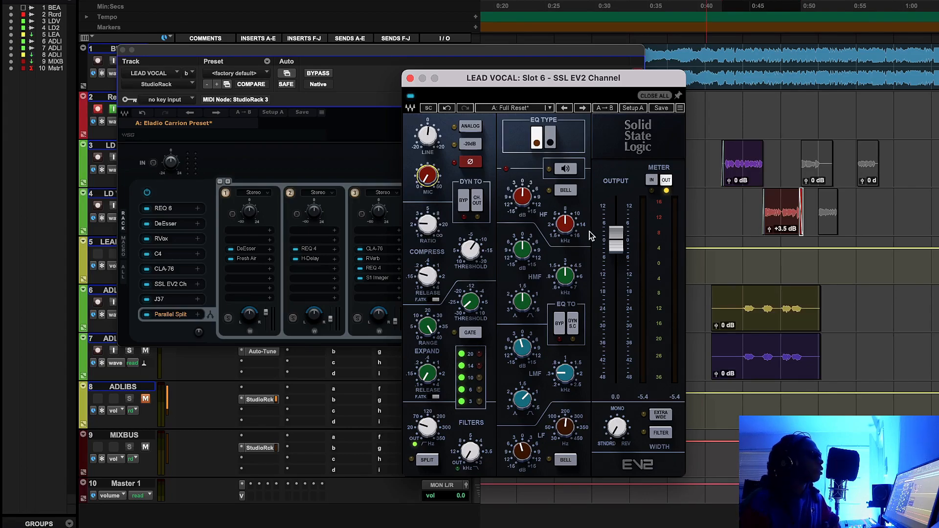
pyautogui.click(601, 7)
pyautogui.press('space')
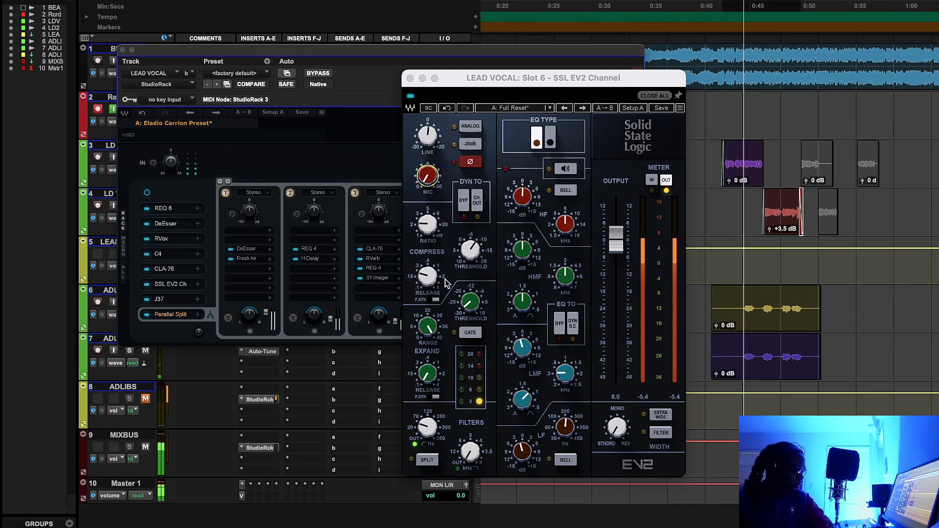
pyautogui.click(431, 182)
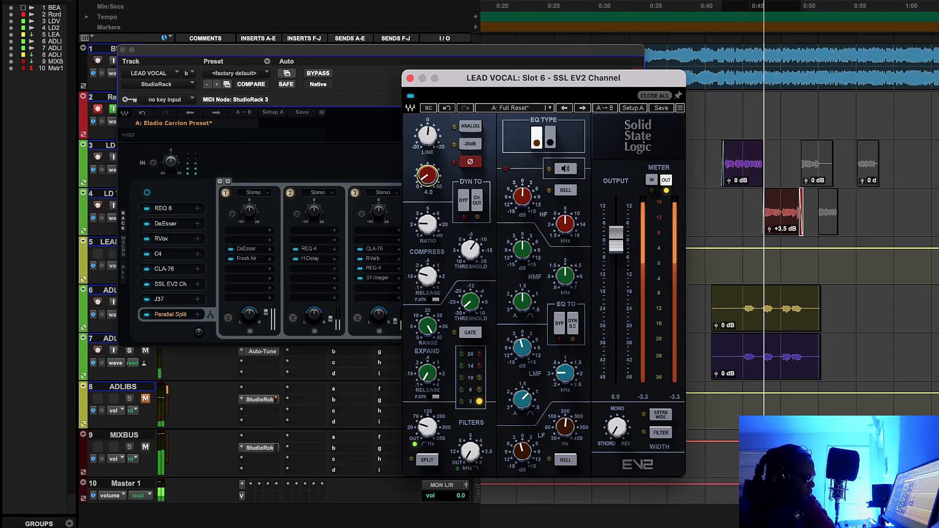
pyautogui.moveTo(431, 182); pyautogui.dragTo(430, 201)
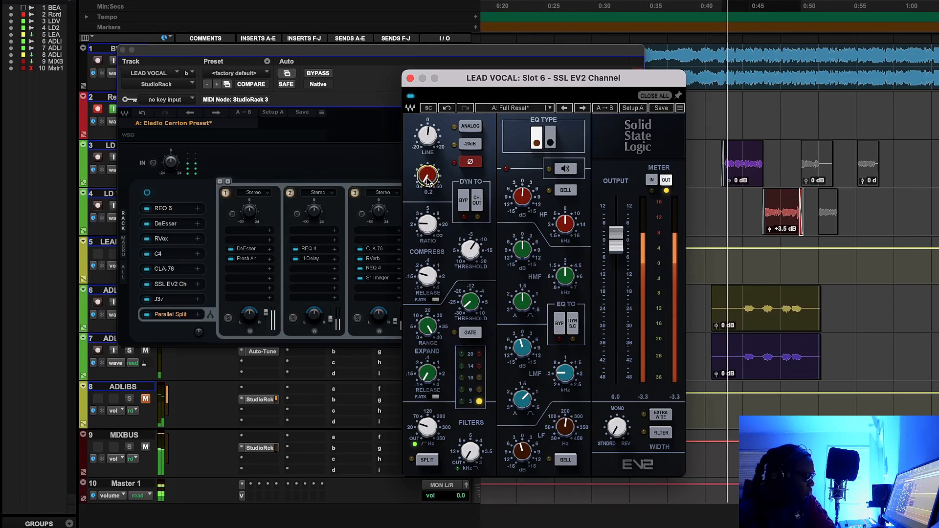
# Play the lead vocal while switching the SSL EV2 Channel off and on to compare its effect, leaving it enabled
pyautogui.click(410, 95)
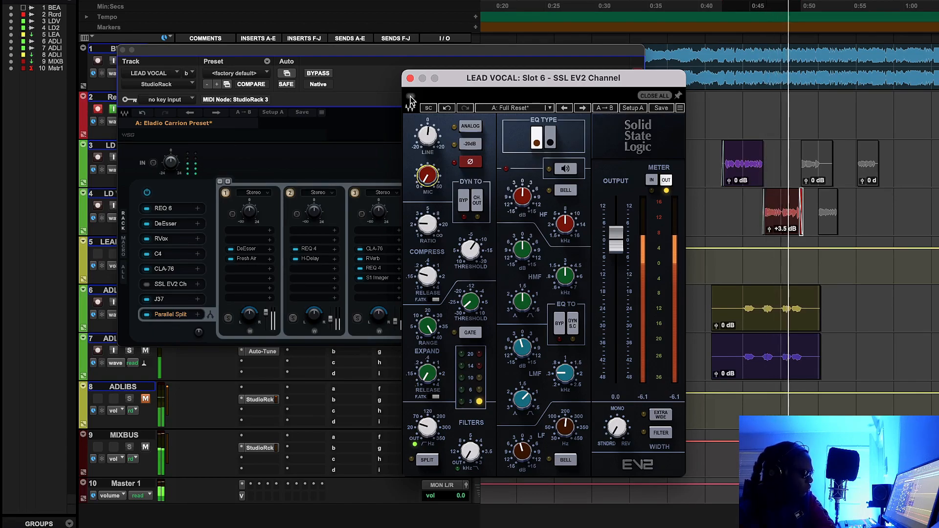
pyautogui.click(410, 96)
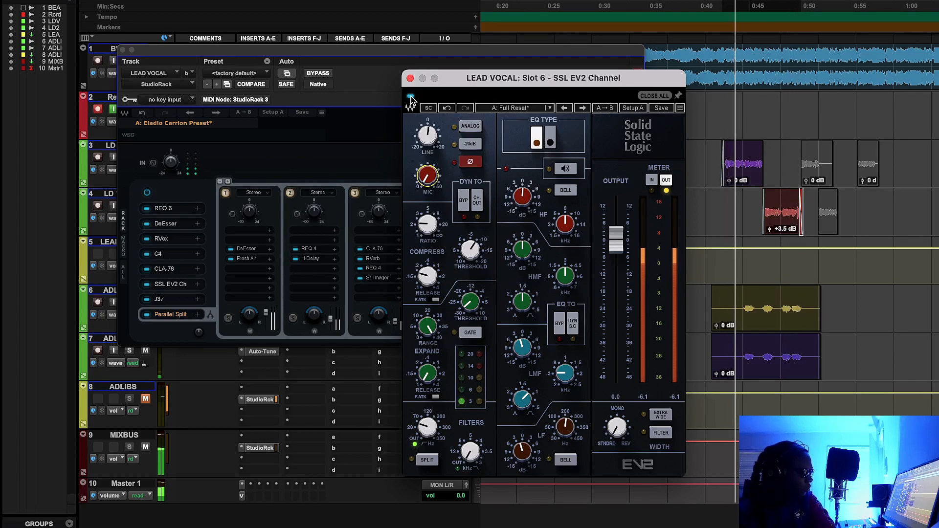
pyautogui.click(411, 97)
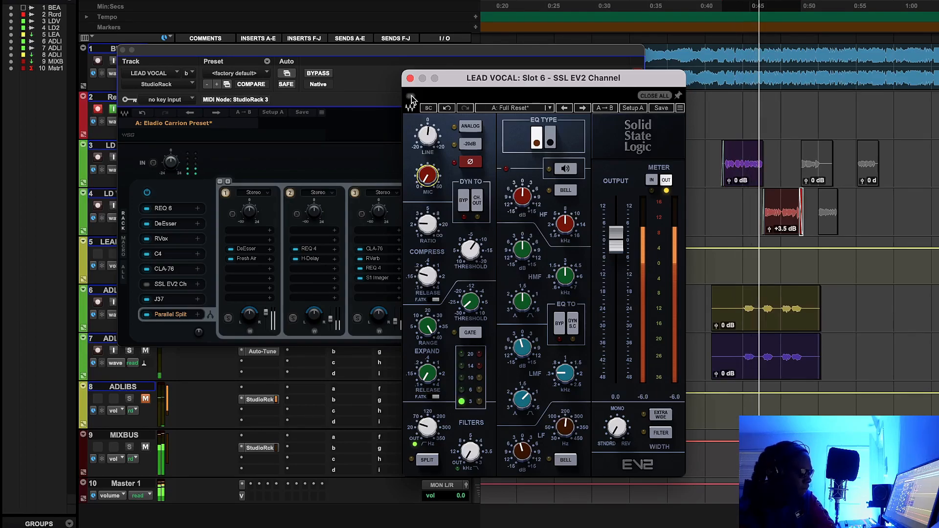
pyautogui.click(410, 96)
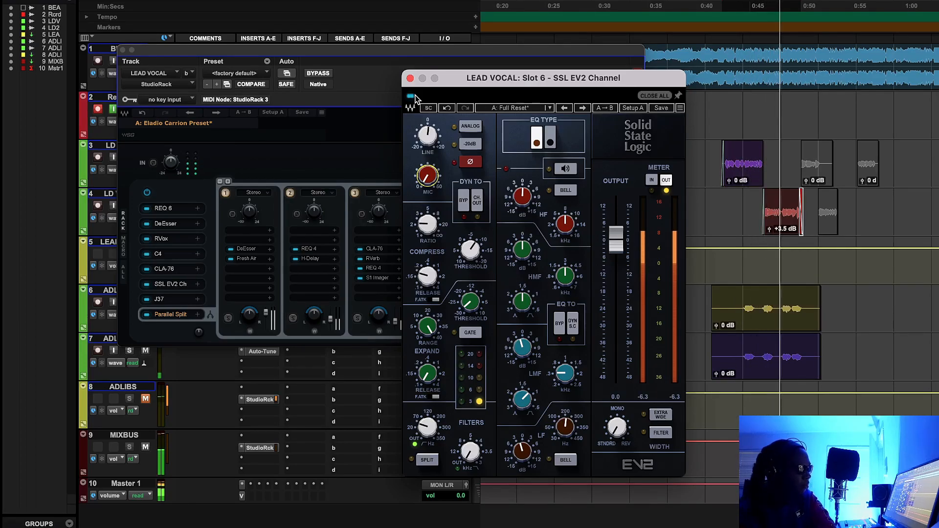
pyautogui.press('space')
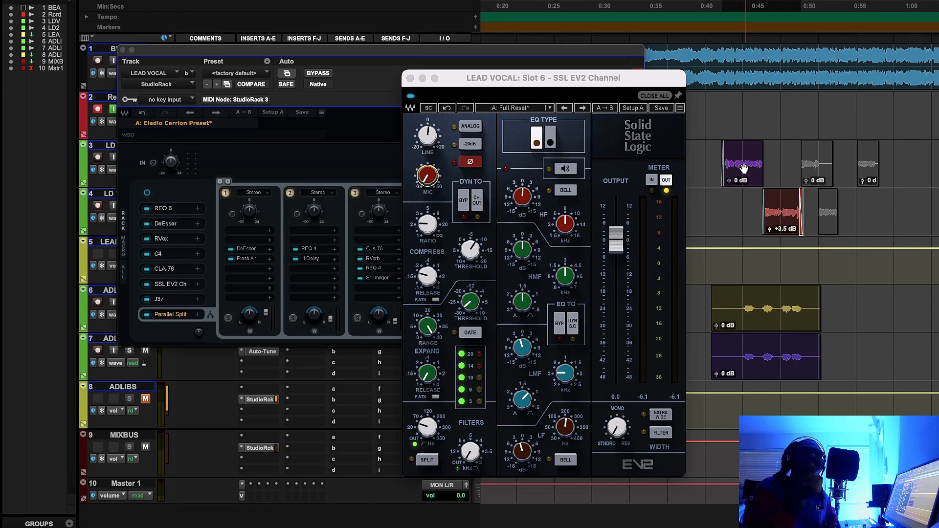
# Play the lead vocal again with the SSL EV2 Channel active to examine its effect on the voice
pyautogui.press('space')
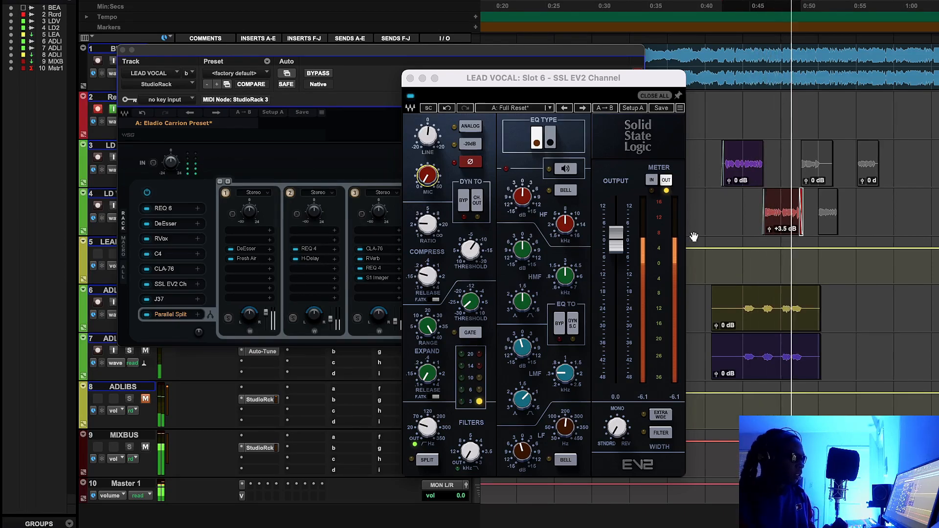
pyautogui.click(728, 241)
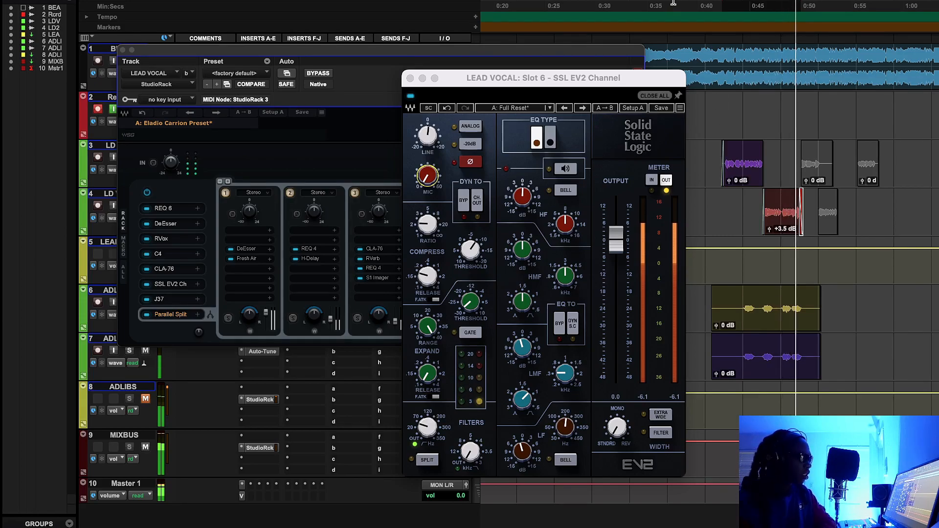
pyautogui.press('space')
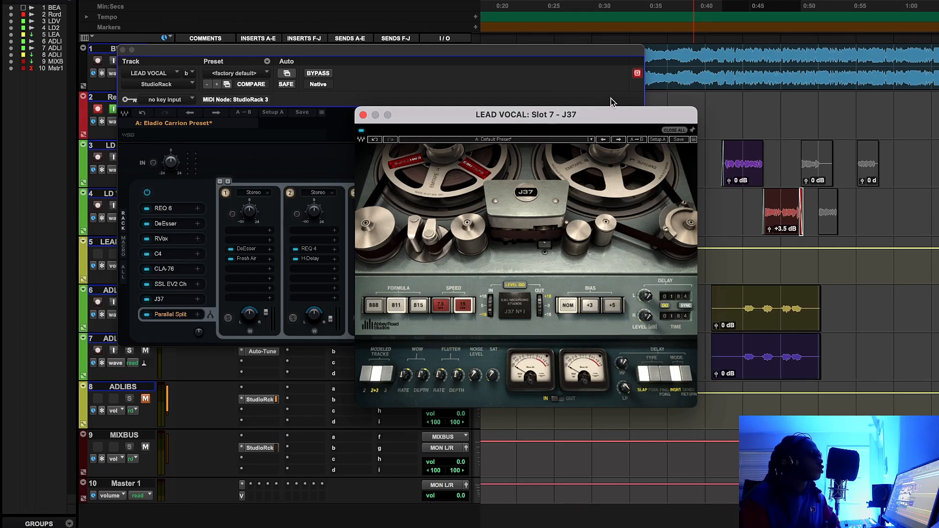
# Play the lead vocal while switching the J37 in slot 7 off and on to compare the sound, leaving it enabled
pyautogui.click(620, 6)
pyautogui.press('space')
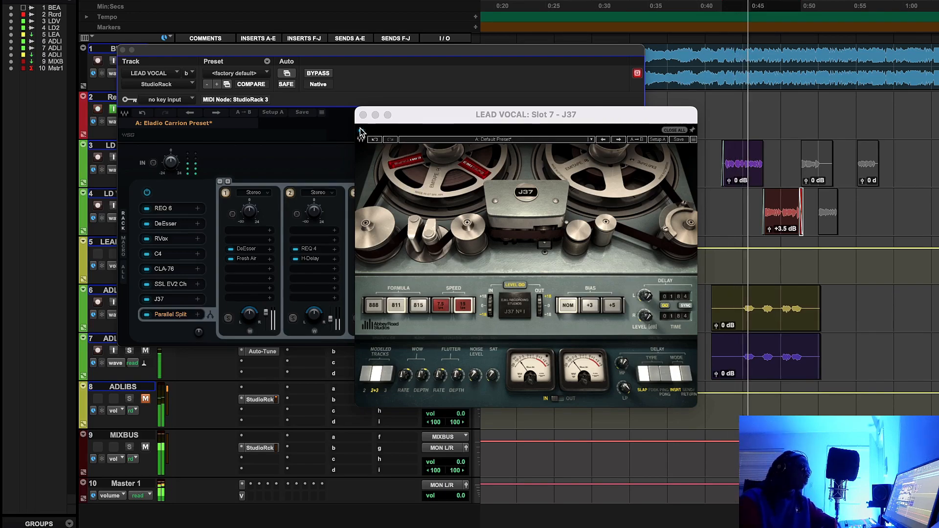
pyautogui.click(361, 132)
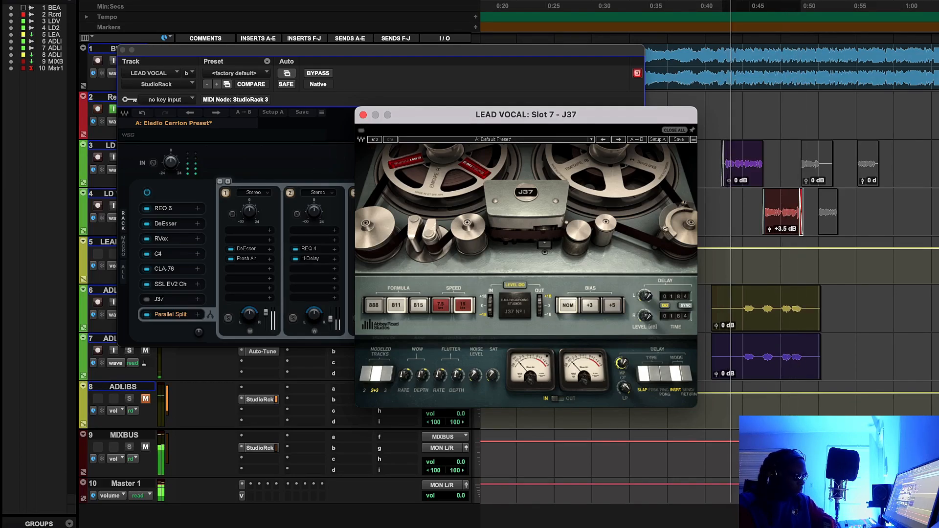
pyautogui.click(362, 130)
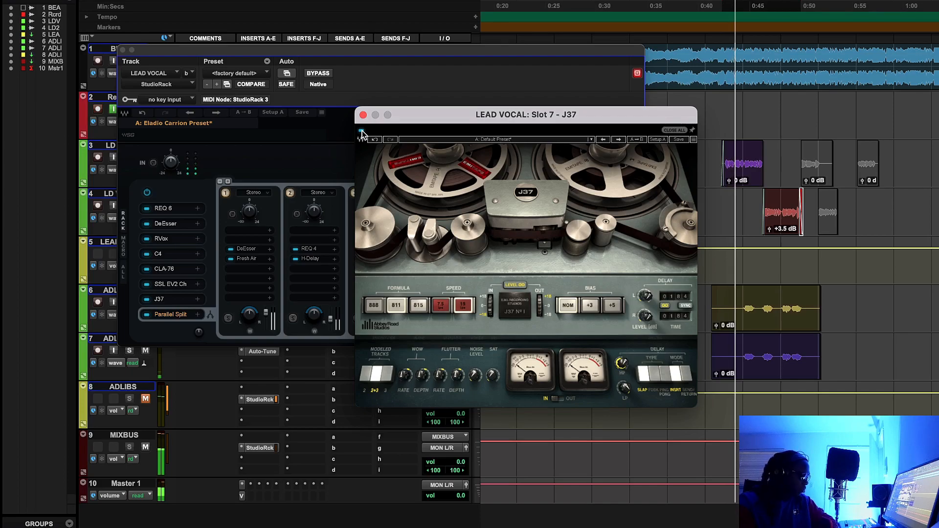
pyautogui.click(362, 132)
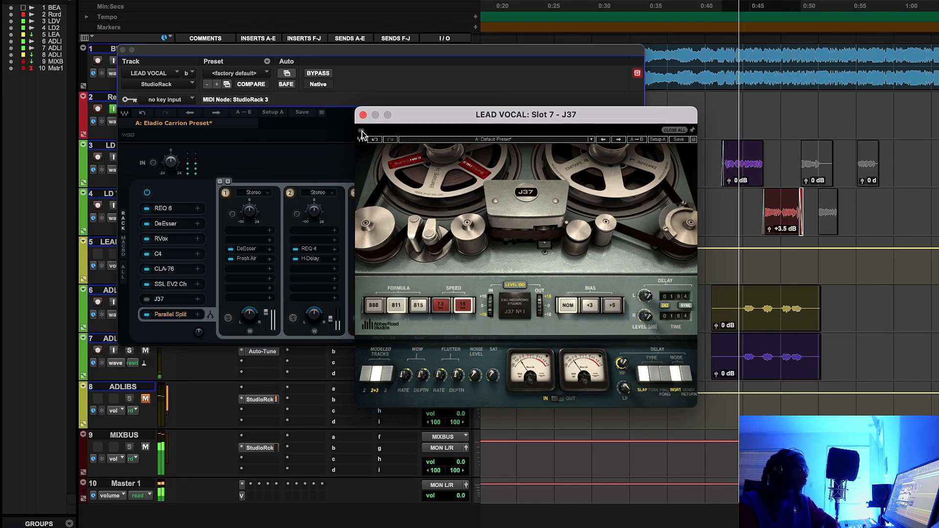
pyautogui.click(362, 131)
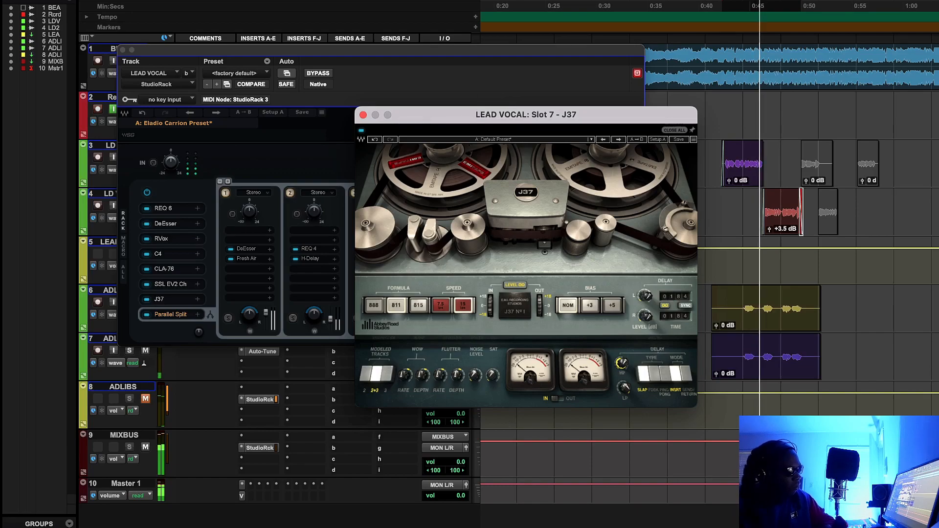
pyautogui.press('space')
pyautogui.click(530, 9)
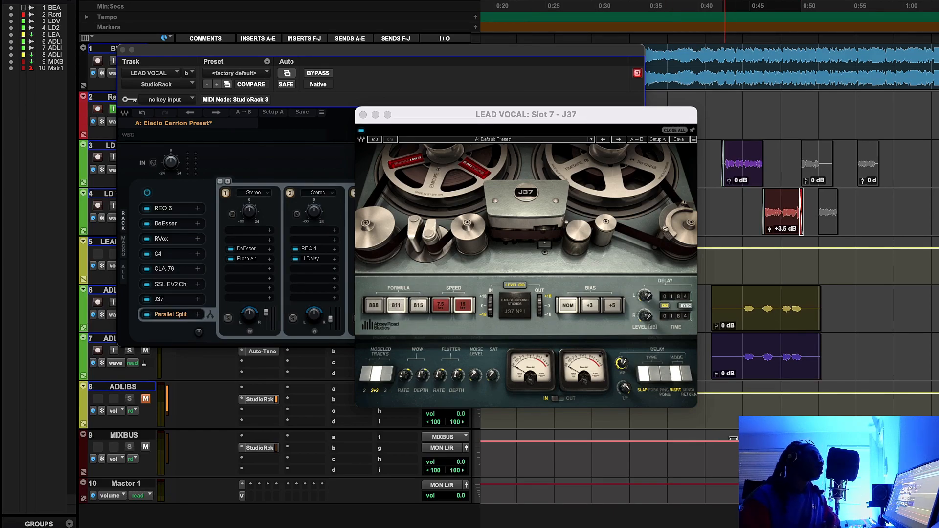
pyautogui.click(622, 364)
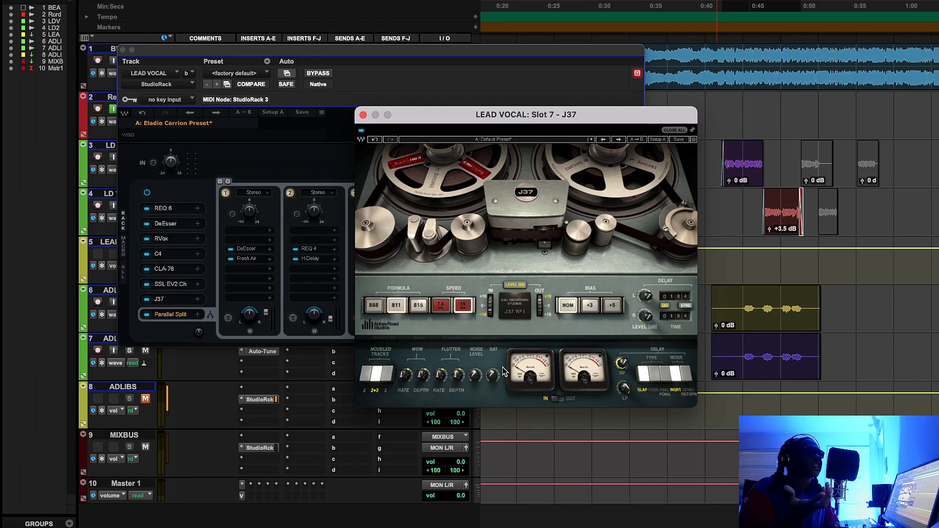
# Show Fresh Air from the first parallel chain and play the lead vocal while switching it off and on, leaving it enabled
pyautogui.click(246, 258)
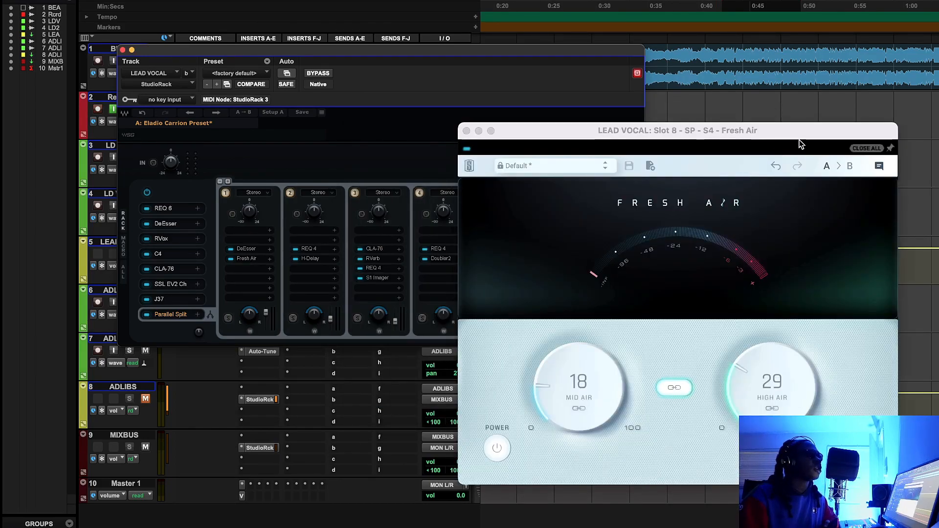
pyautogui.moveTo(758, 127); pyautogui.dragTo(542, 132)
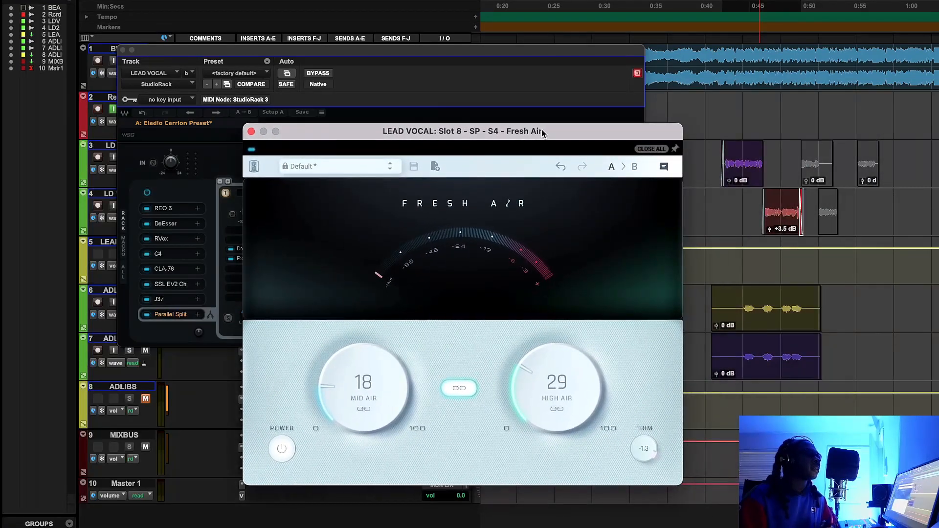
pyautogui.click(616, 6)
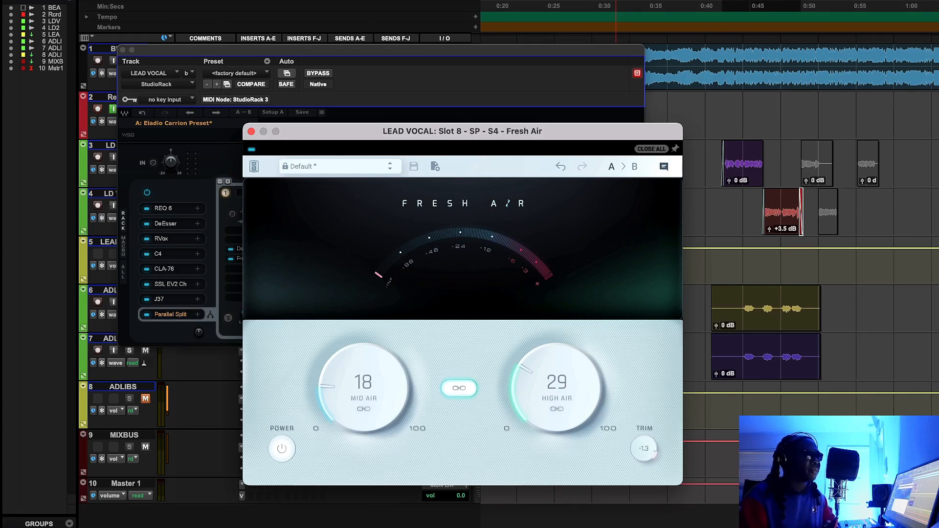
pyautogui.press('space')
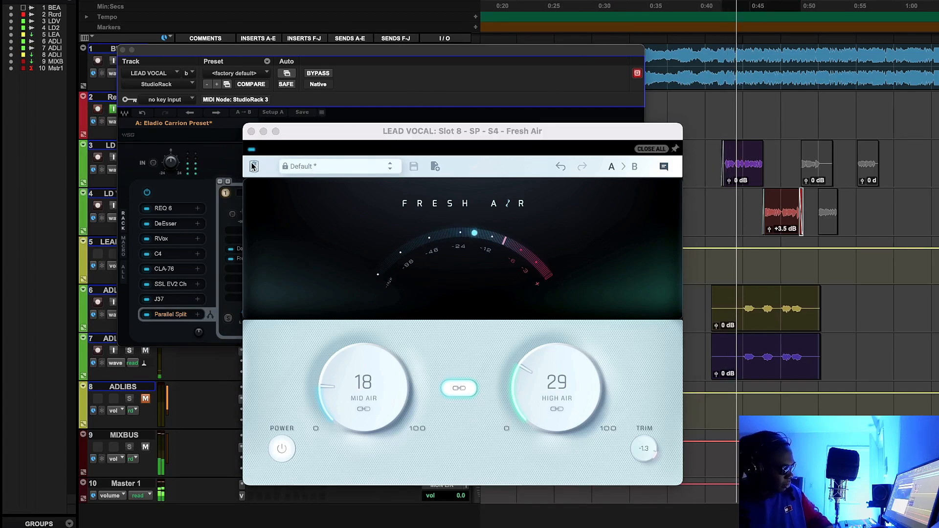
pyautogui.click(251, 150)
pyautogui.click(251, 150)
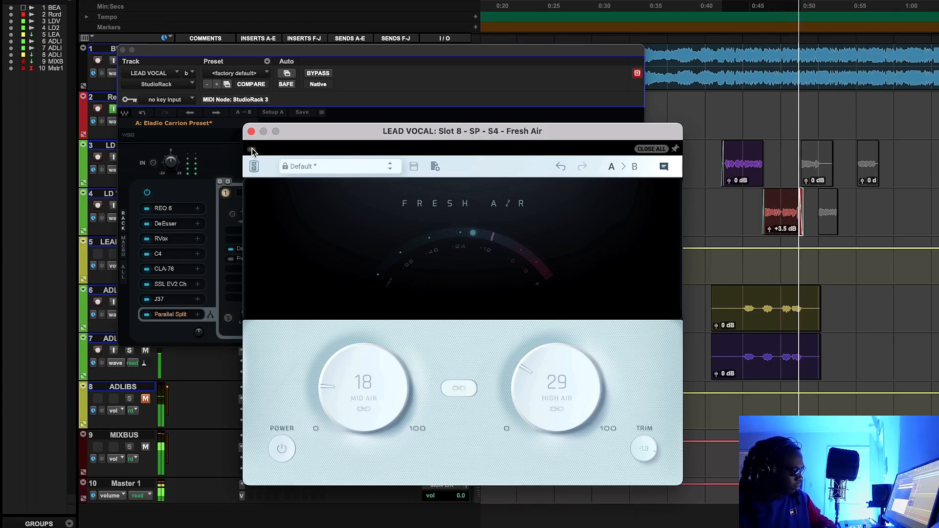
pyautogui.click(251, 149)
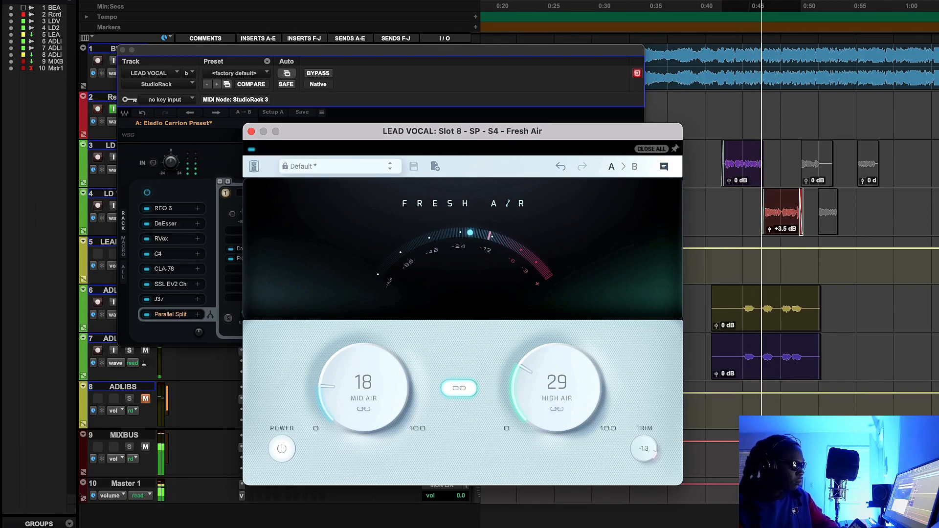
pyautogui.click(252, 151)
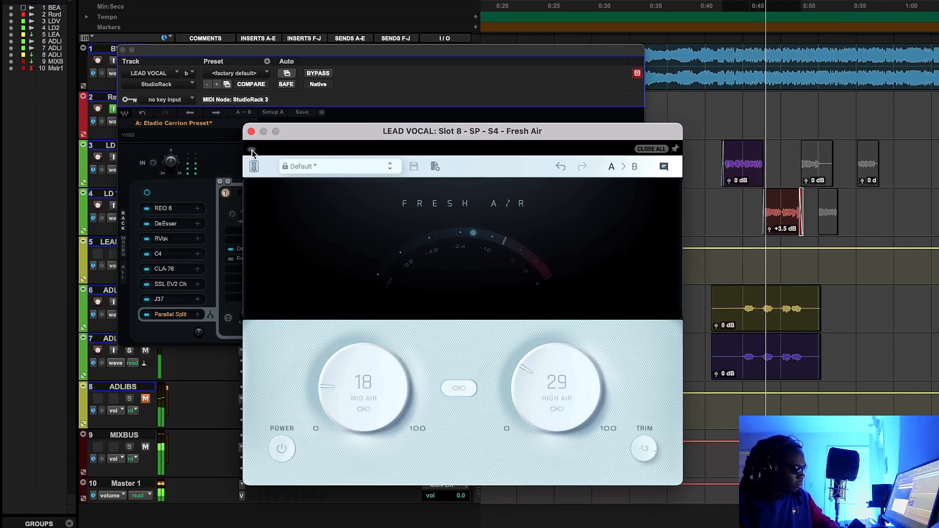
pyautogui.click(252, 151)
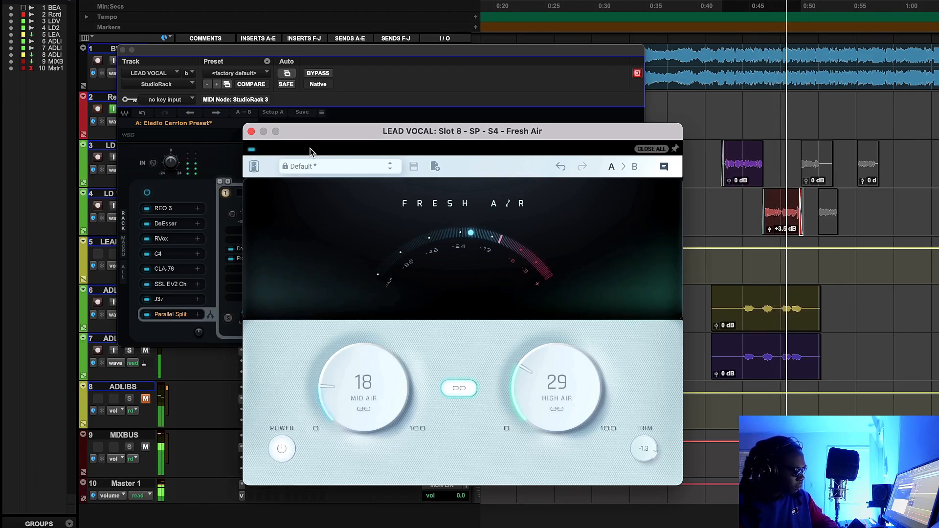
pyautogui.click(347, 88)
pyautogui.press('space')
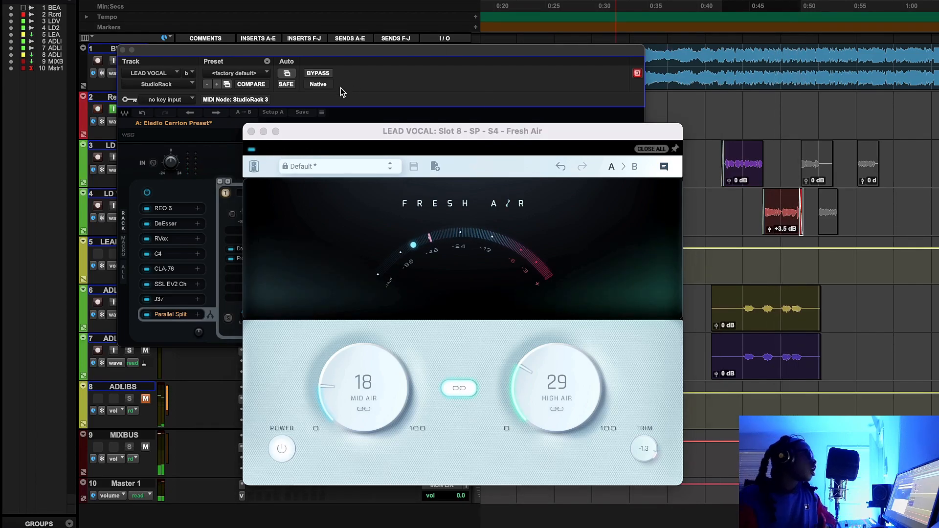
pyautogui.click(251, 132)
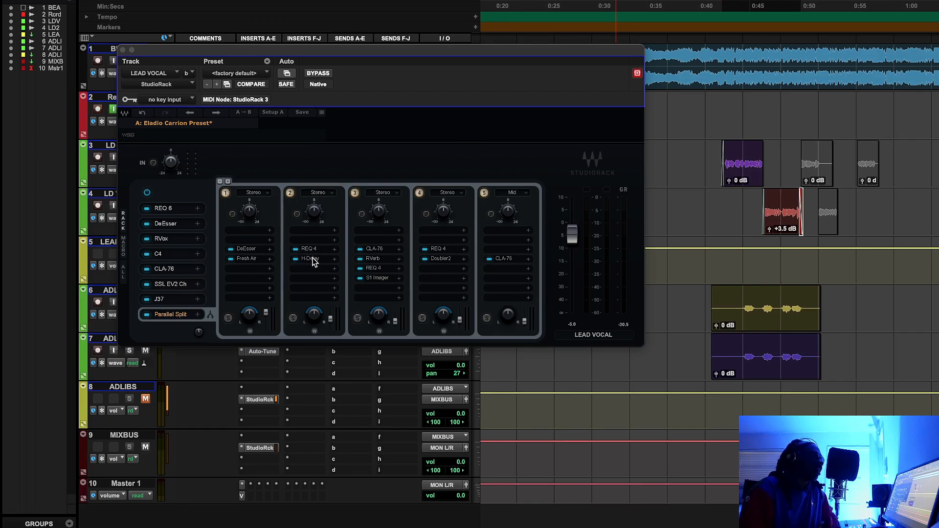
# Show the CLA-76 in the third parallel chain, play the lead vocal to examine its compression, and close it
pyautogui.click(374, 250)
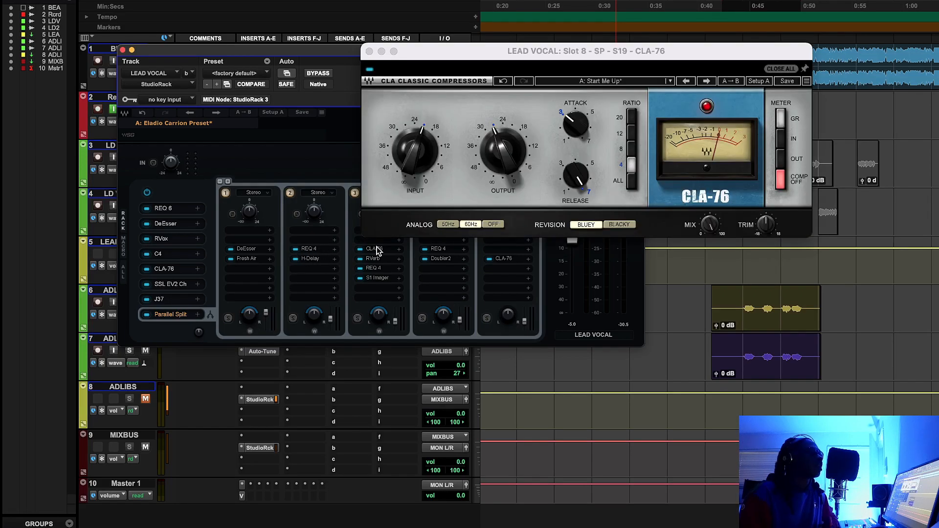
pyautogui.click(678, 61)
pyautogui.moveTo(664, 55); pyautogui.dragTo(673, 182)
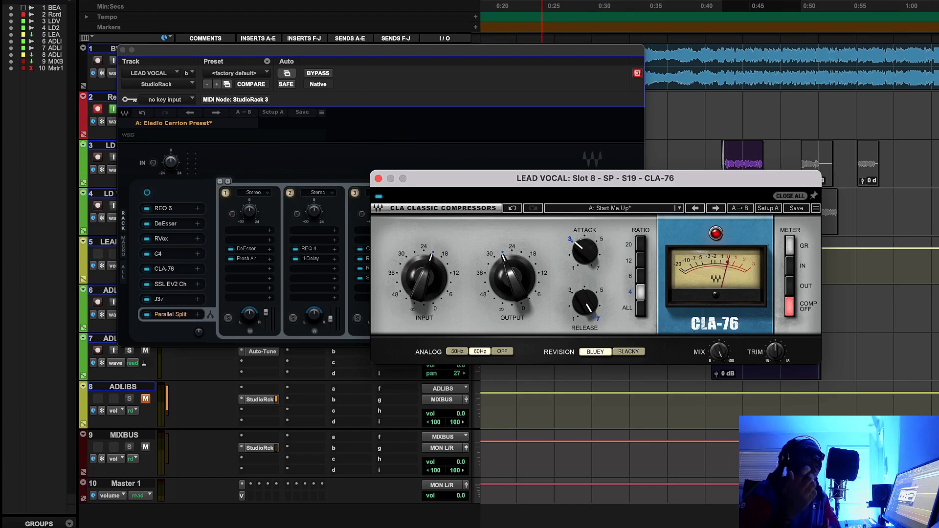
pyautogui.press('space')
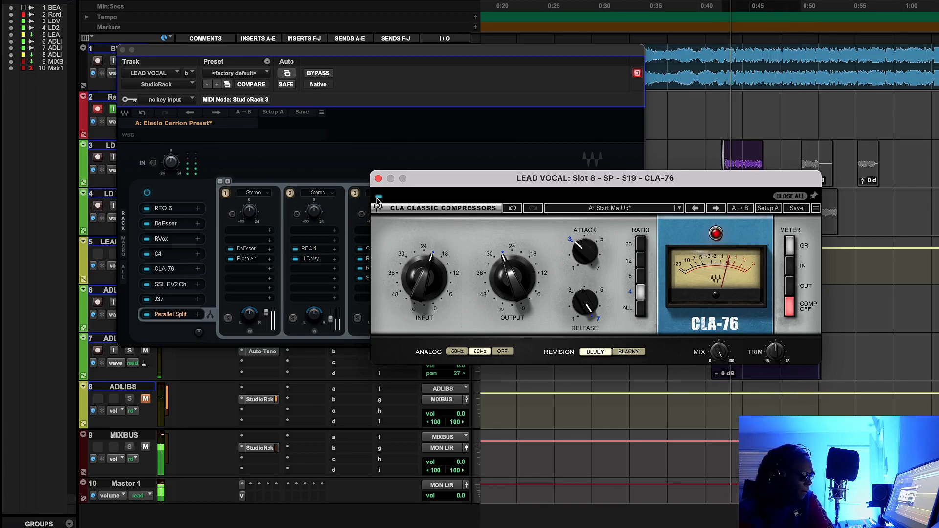
pyautogui.moveTo(526, 181); pyautogui.dragTo(445, 228)
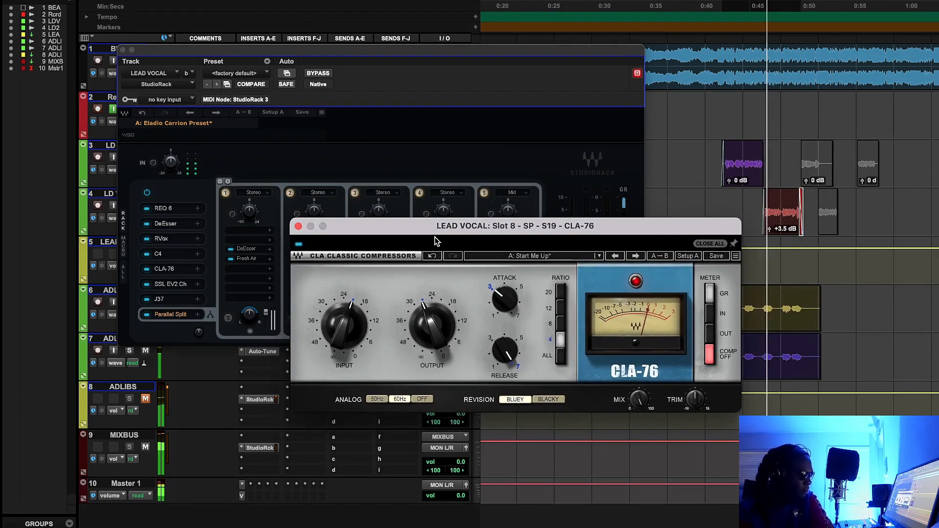
pyautogui.click(299, 227)
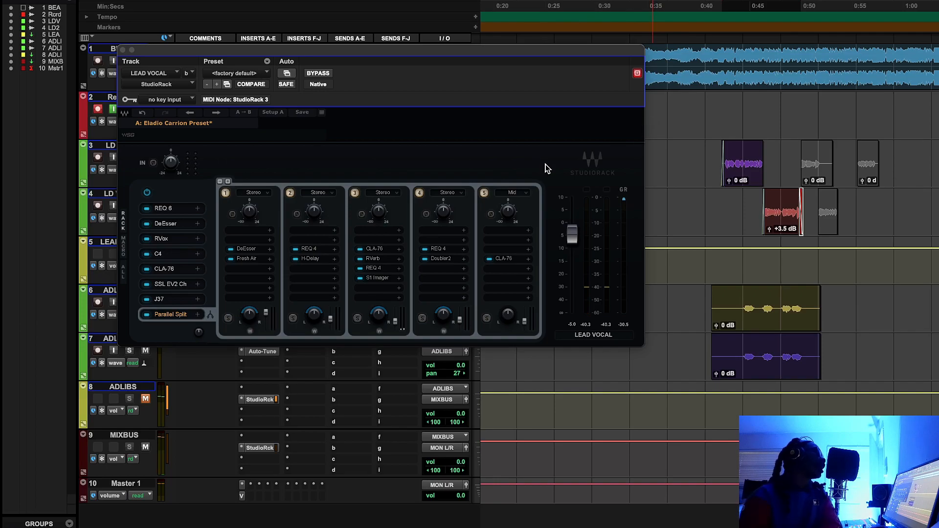
# Show the RVerb in the third parallel chain, examine its reverb settings, and close it
pyautogui.click(379, 260)
pyautogui.moveTo(671, 4); pyautogui.dragTo(643, 117)
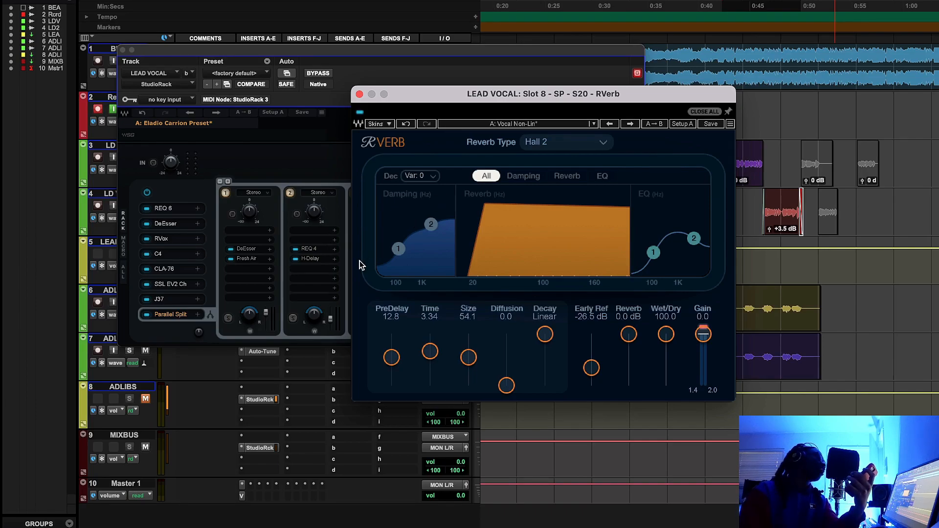
pyautogui.click(360, 94)
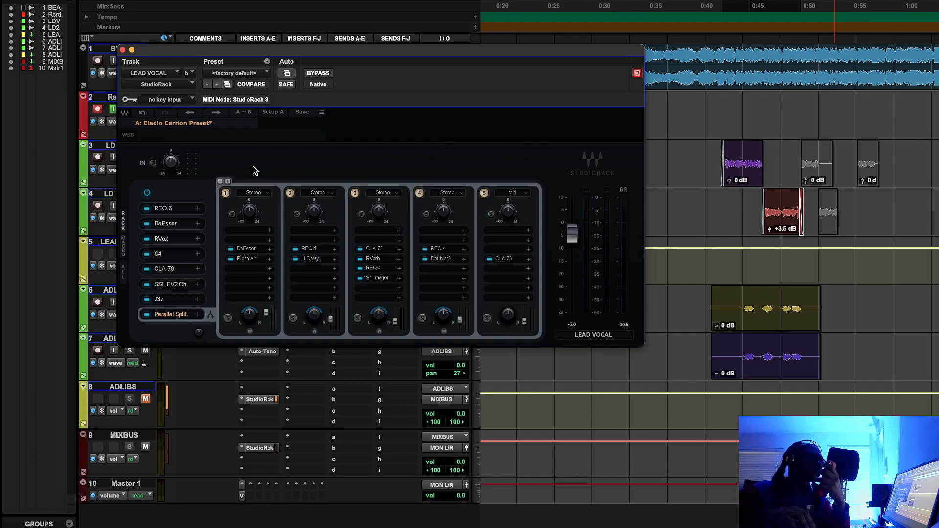
# Close the LEAD VOCAL rack and lower the ADLIBS StudioRack output fader to -10.7 during playback
pyautogui.click(122, 50)
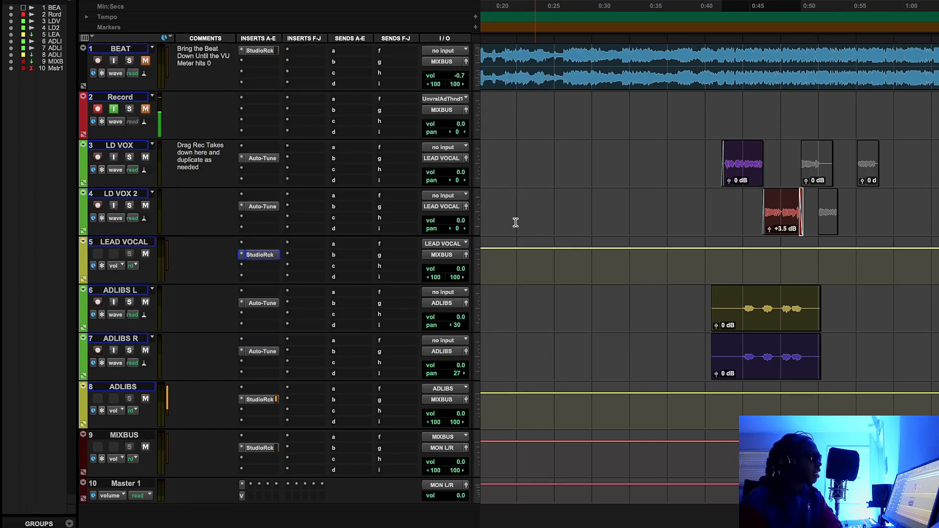
pyautogui.press('space')
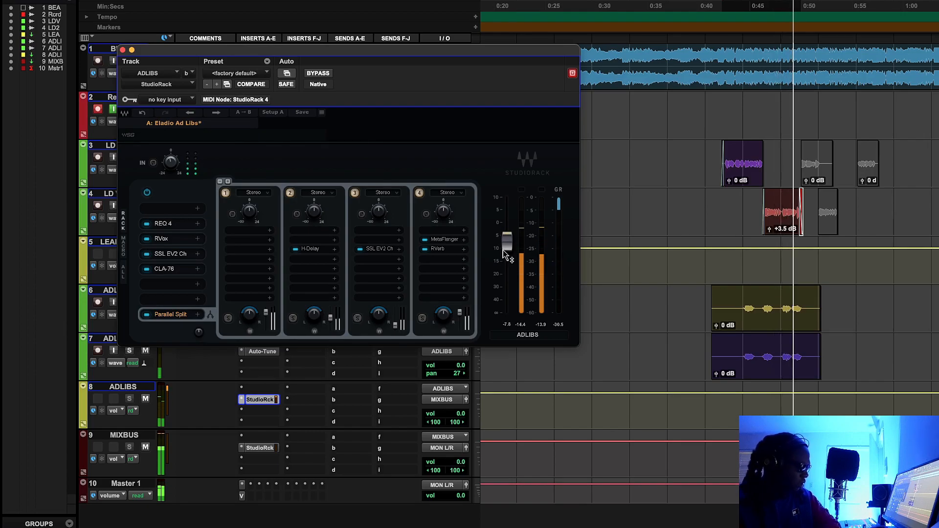
pyautogui.moveTo(504, 252); pyautogui.dragTo(505, 255)
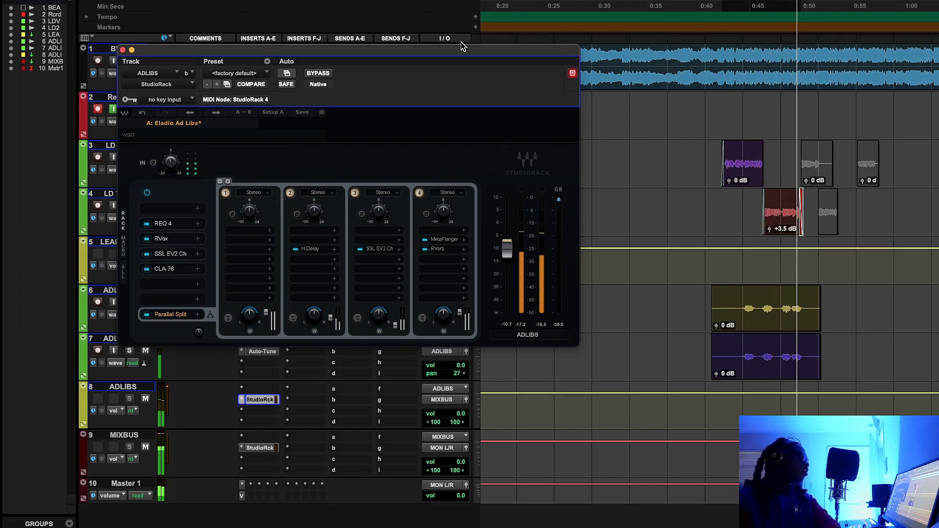
# Move the ADLIBS StudioRack window clear of the track inserts, show its REQ 4 to examine the EQ curve, and close the EQ
pyautogui.moveTo(538, 49); pyautogui.dragTo(711, 135)
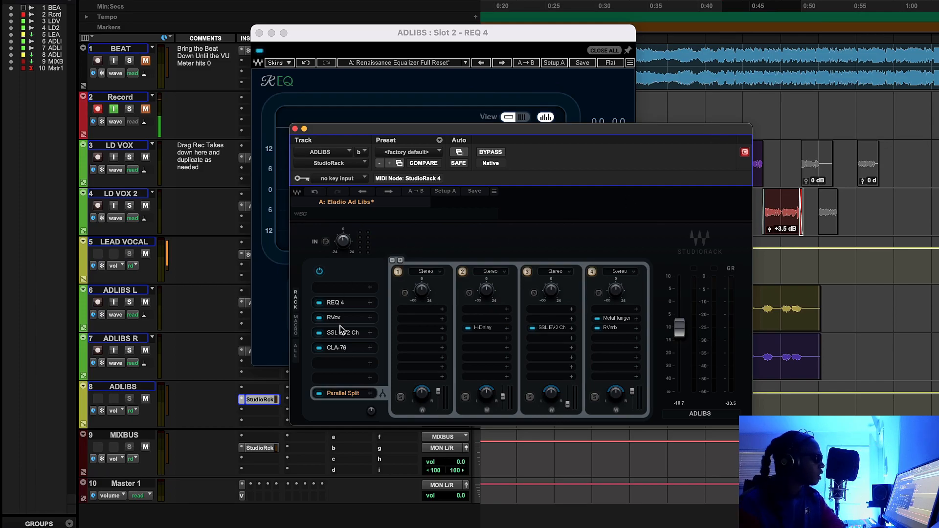
pyautogui.click(343, 304)
pyautogui.click(344, 304)
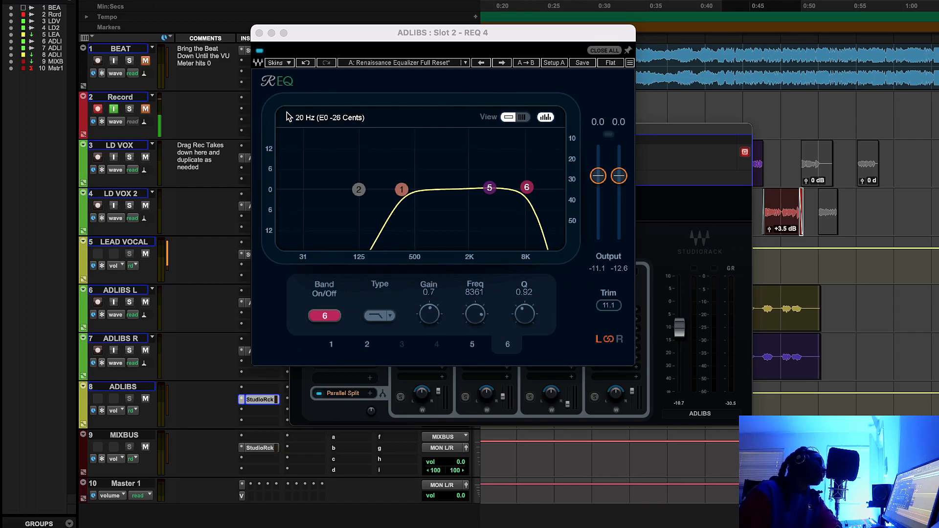
pyautogui.click(259, 33)
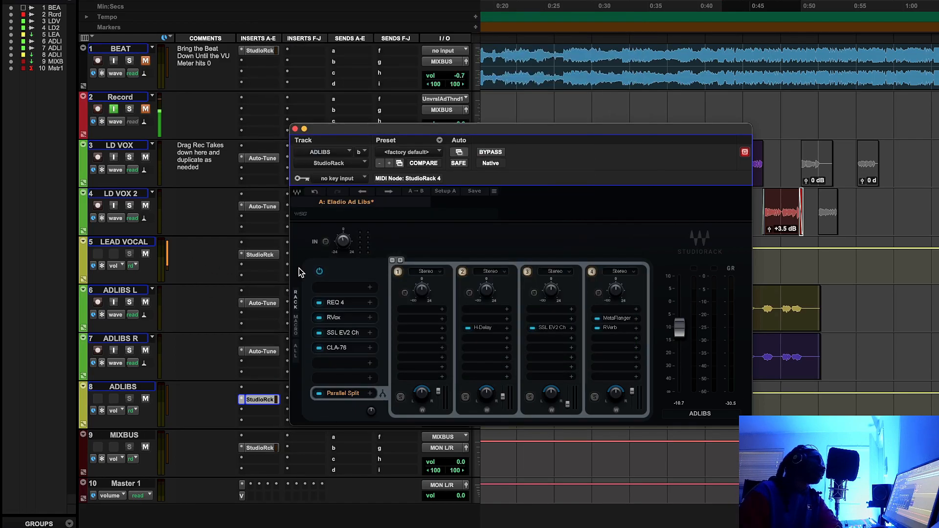
# Examine the RVox, SSL EV2 Channel and CLA-76 in the ADLIBS main chain, playing the ad-libs with the CLA-76 shown before closing it
pyautogui.click(343, 323)
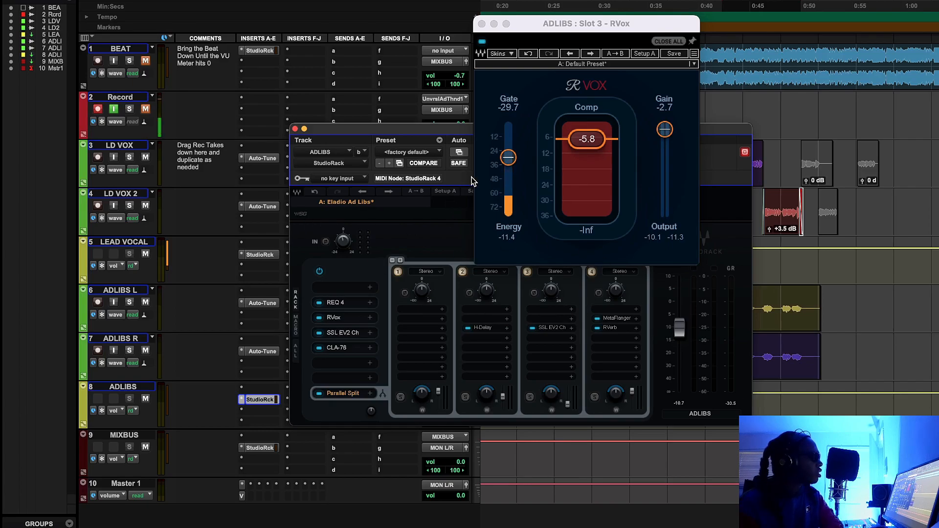
pyautogui.click(351, 335)
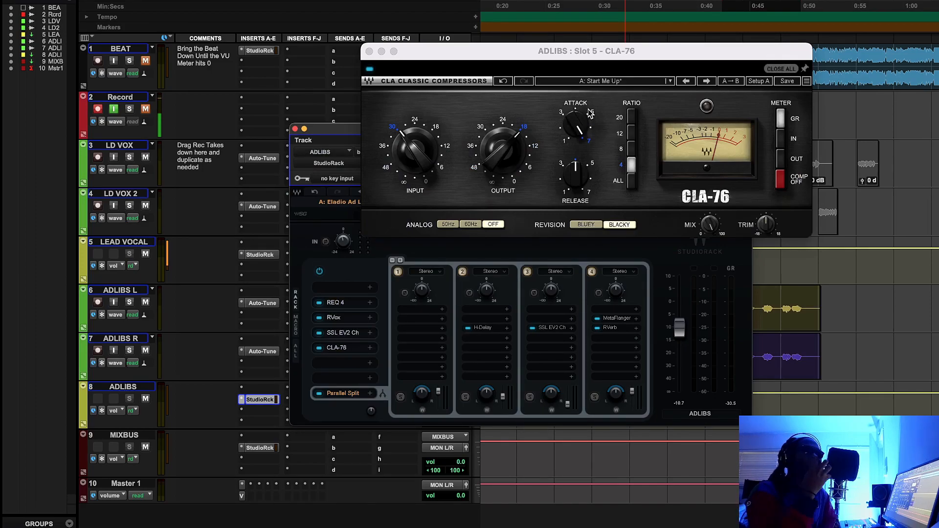
pyautogui.moveTo(610, 51); pyautogui.dragTo(626, 112)
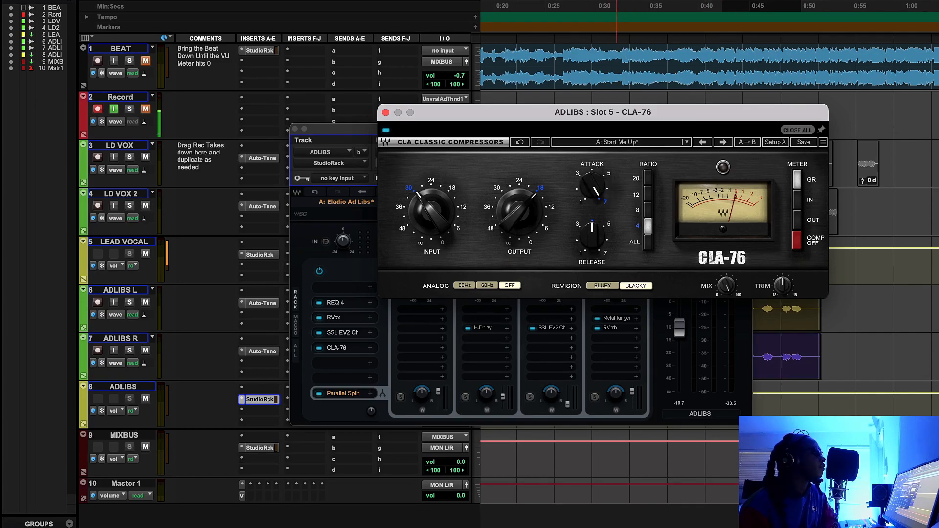
pyautogui.press('space')
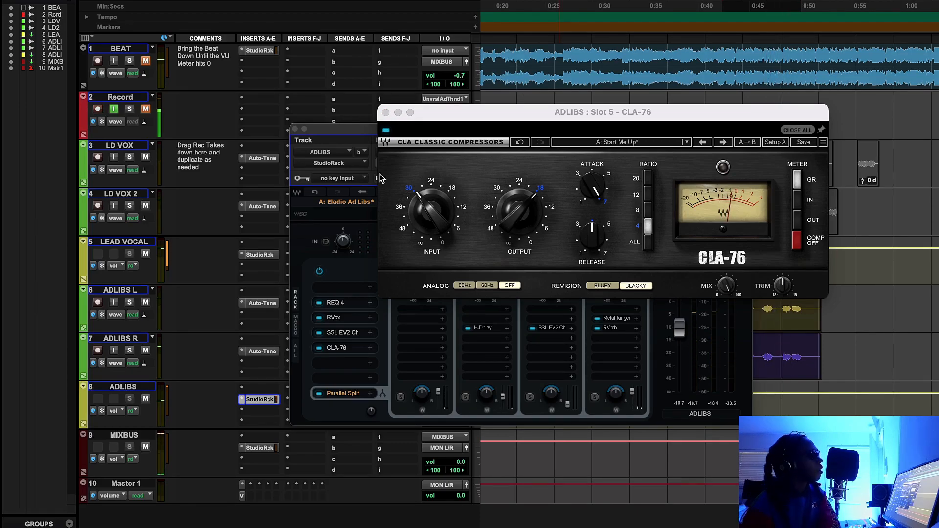
pyautogui.click(387, 114)
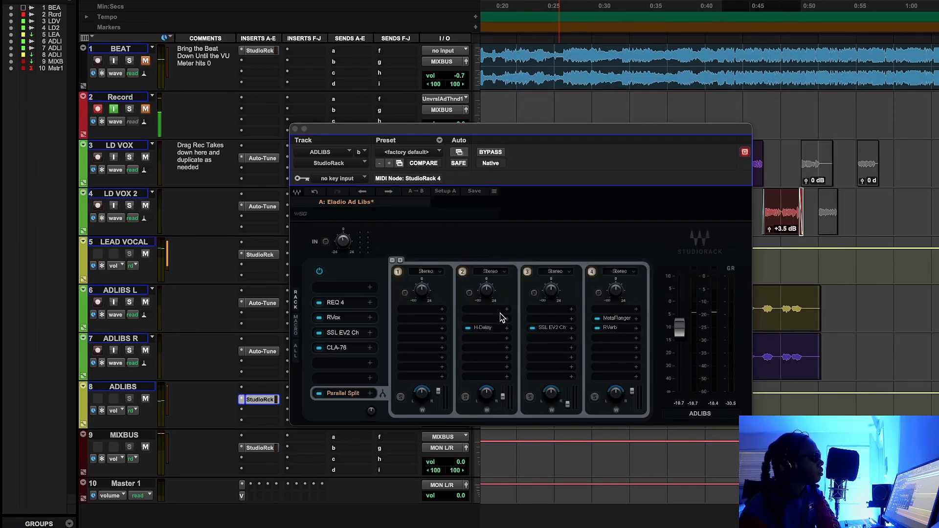
# Show the SSL EV2 Channel in the third ADLIBS parallel chain, play the ad-libs to examine its mic drive, and close it
pyautogui.click(553, 328)
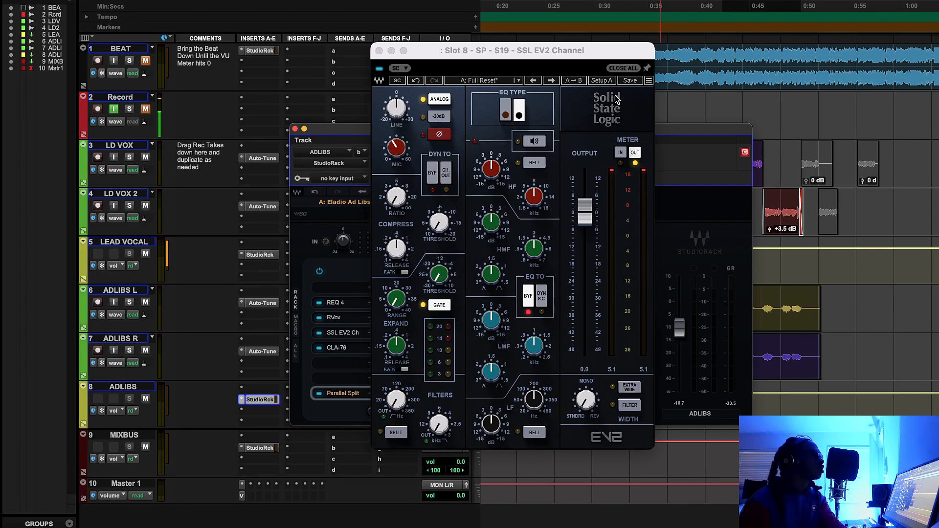
pyautogui.press('space')
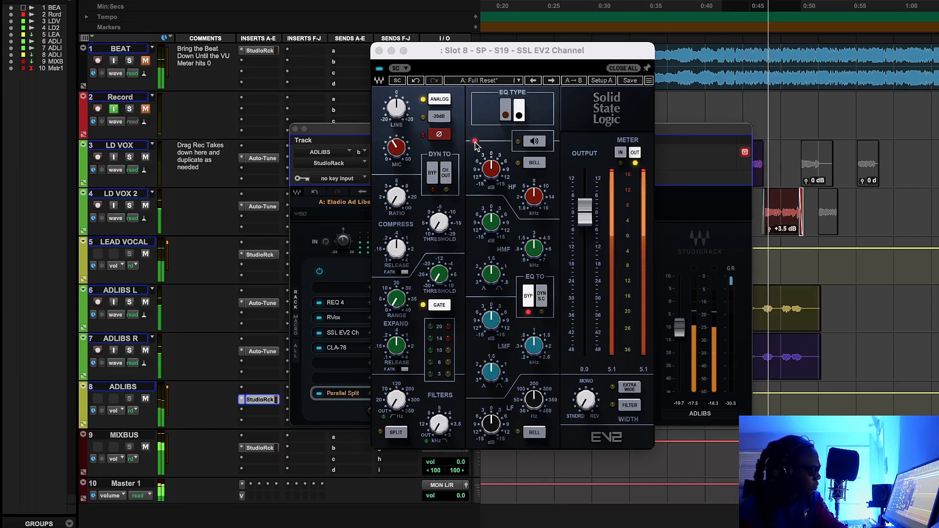
pyautogui.click(399, 154)
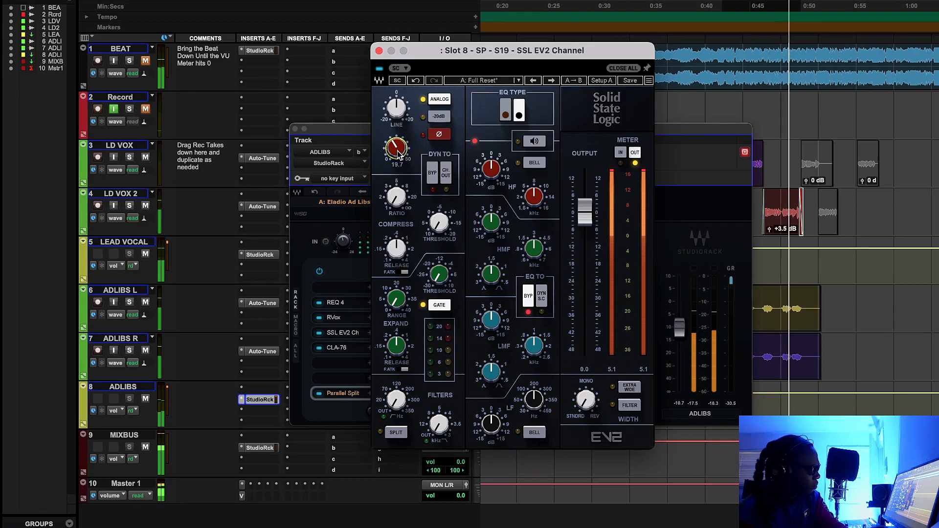
pyautogui.press('space')
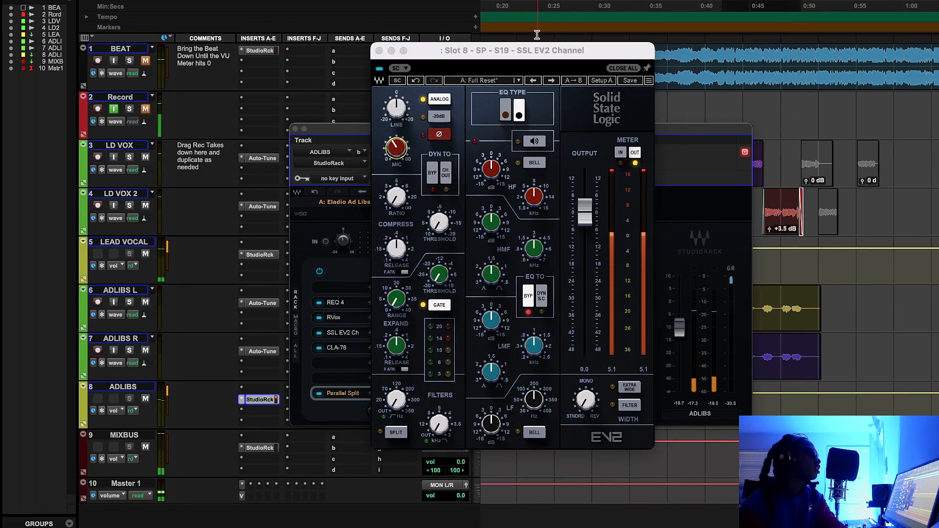
pyautogui.click(379, 51)
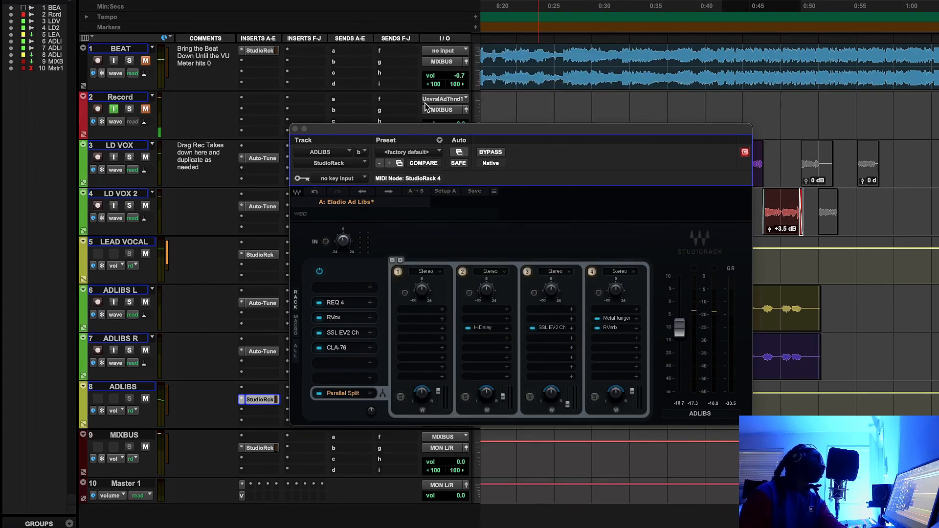
# Show the MetaFlanger in the fourth ADLIBS parallel chain and play the ad-libs while switching it off and on, leaving it enabled
pyautogui.click(619, 319)
pyautogui.click(621, 70)
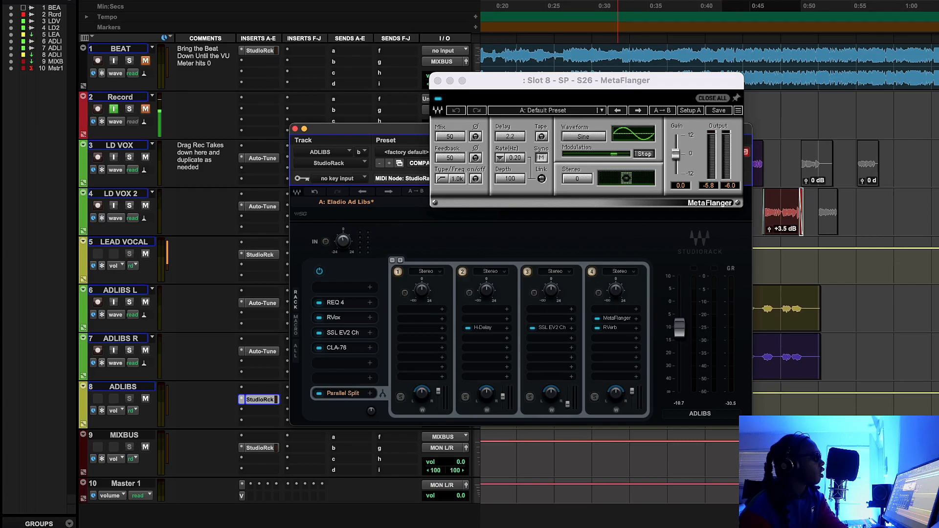
pyautogui.press('space')
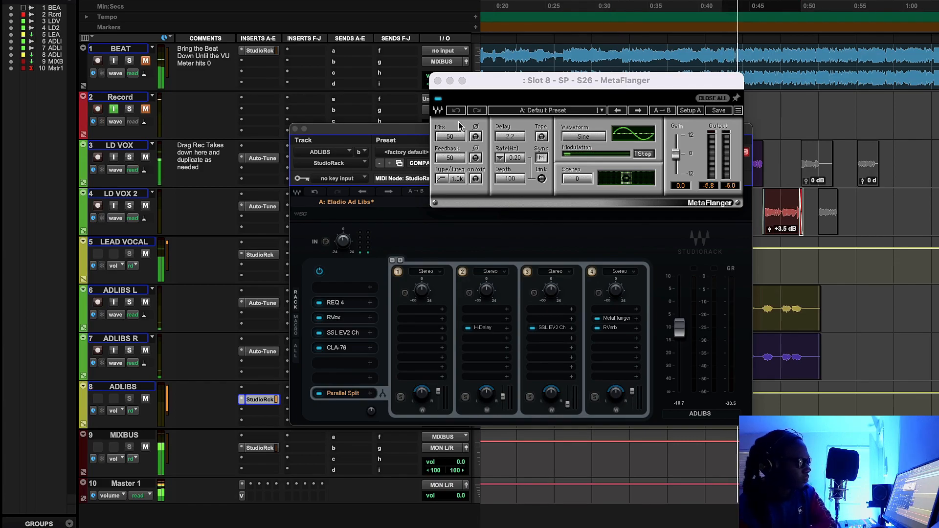
pyautogui.click(439, 98)
pyautogui.click(438, 98)
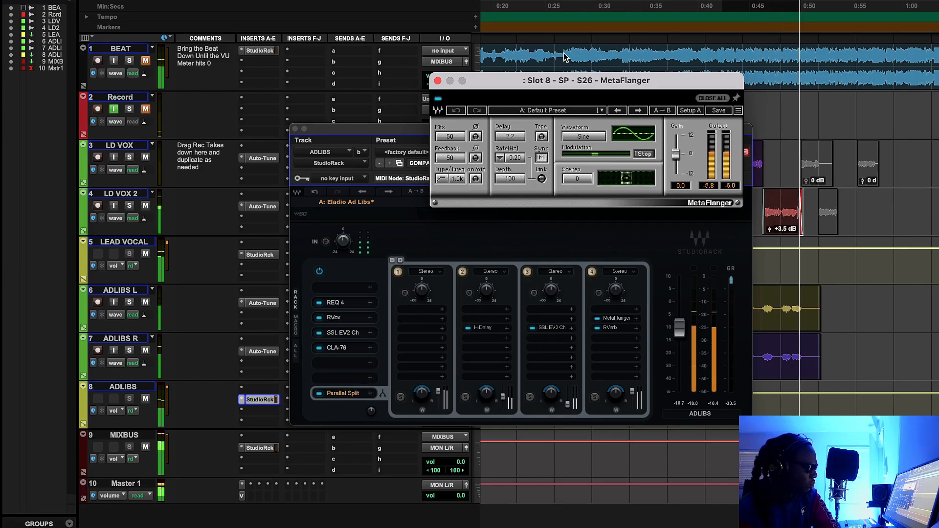
pyautogui.click(438, 98)
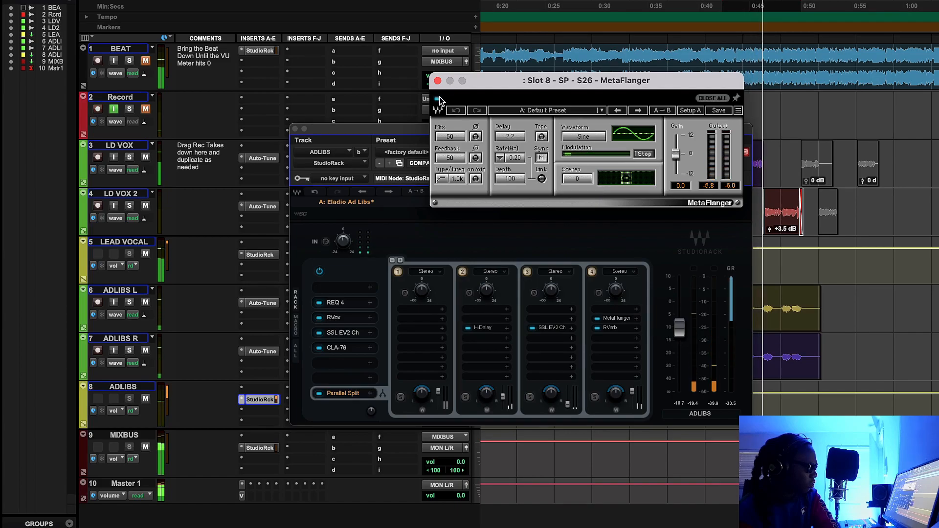
pyautogui.click(438, 98)
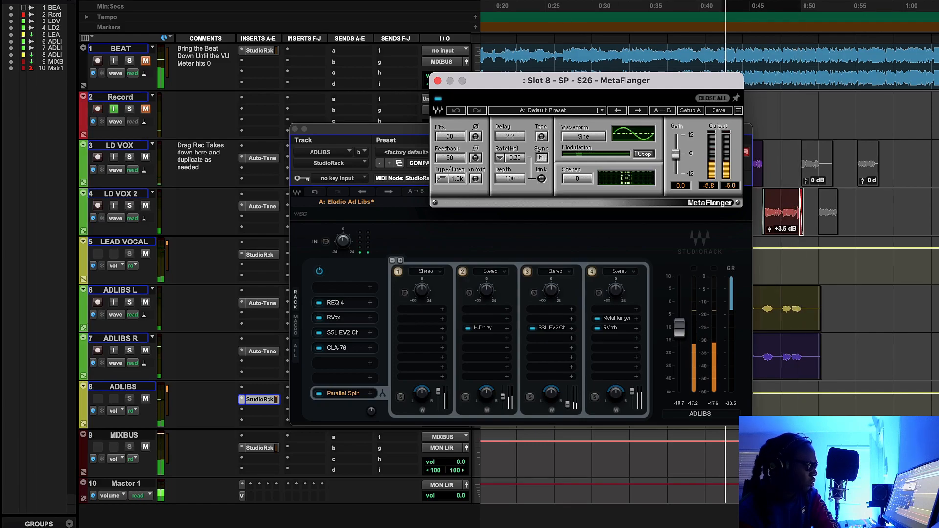
pyautogui.press('space')
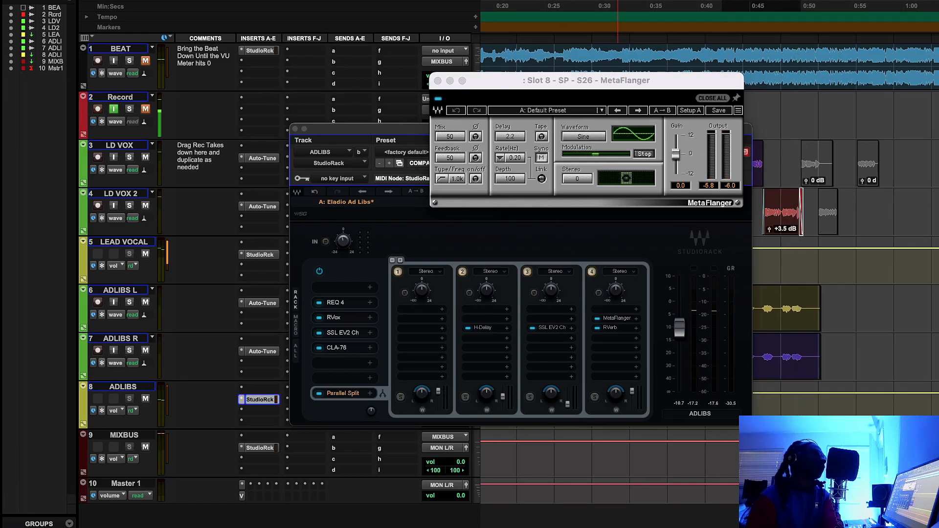